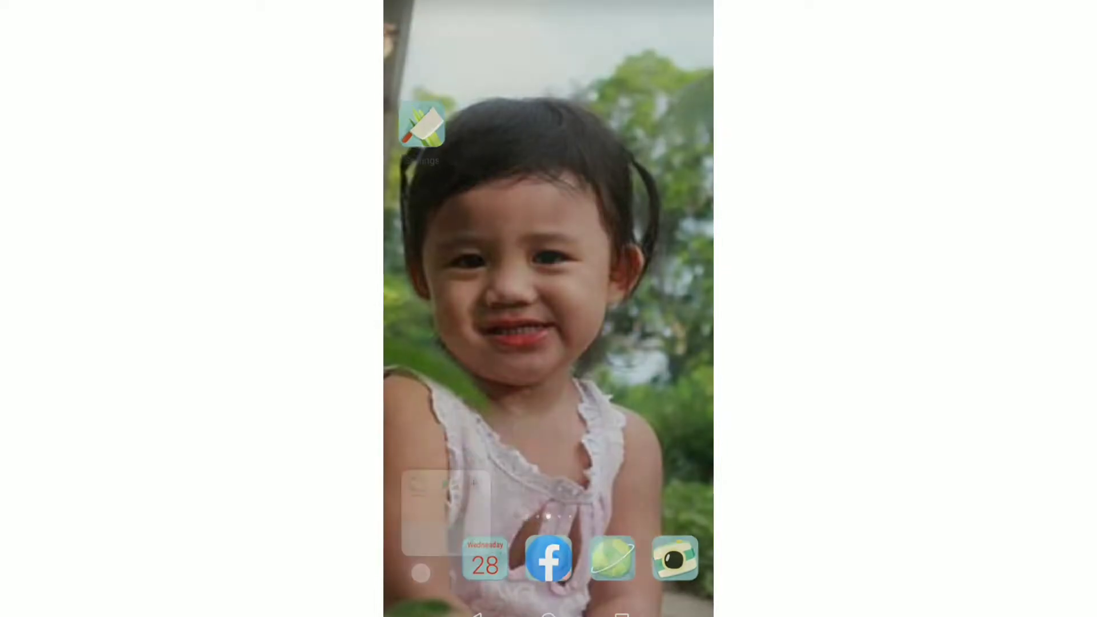
Step: Search Google Play Store for 'youtube s' and open the YouTube Studio app listing
left_click(547, 221)
type("yo")
type("ut")
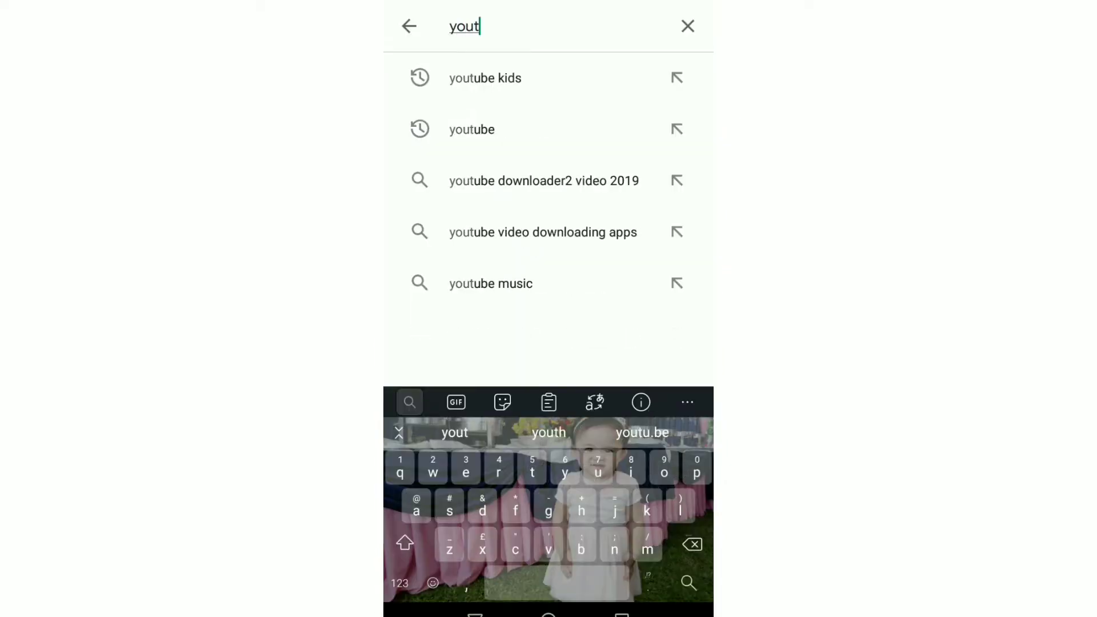
type("ube")
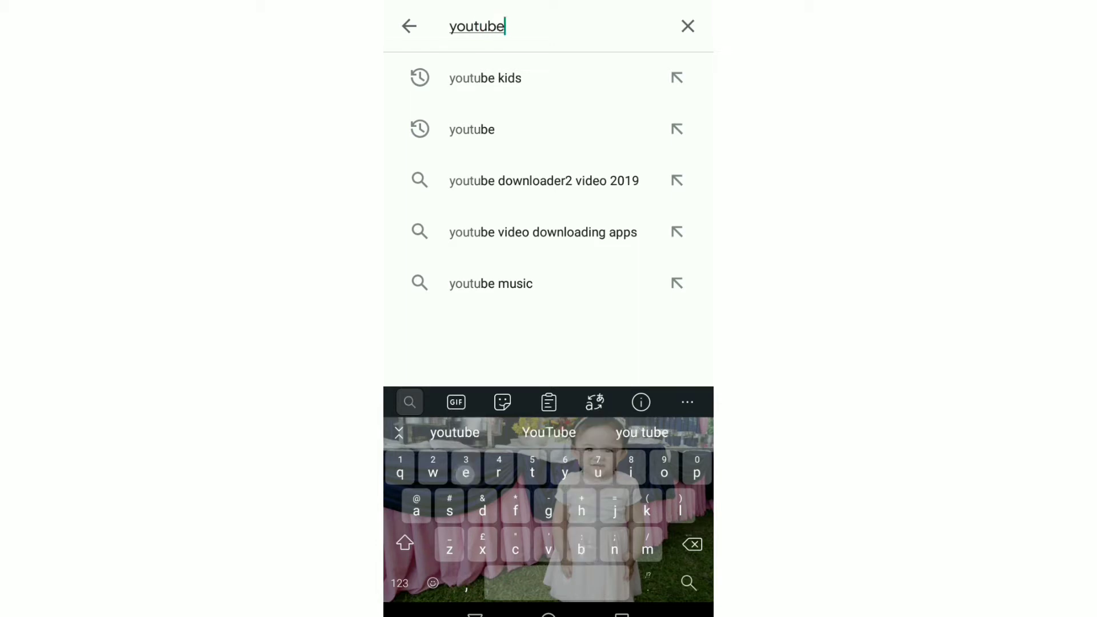
type(" s")
left_click(454, 78)
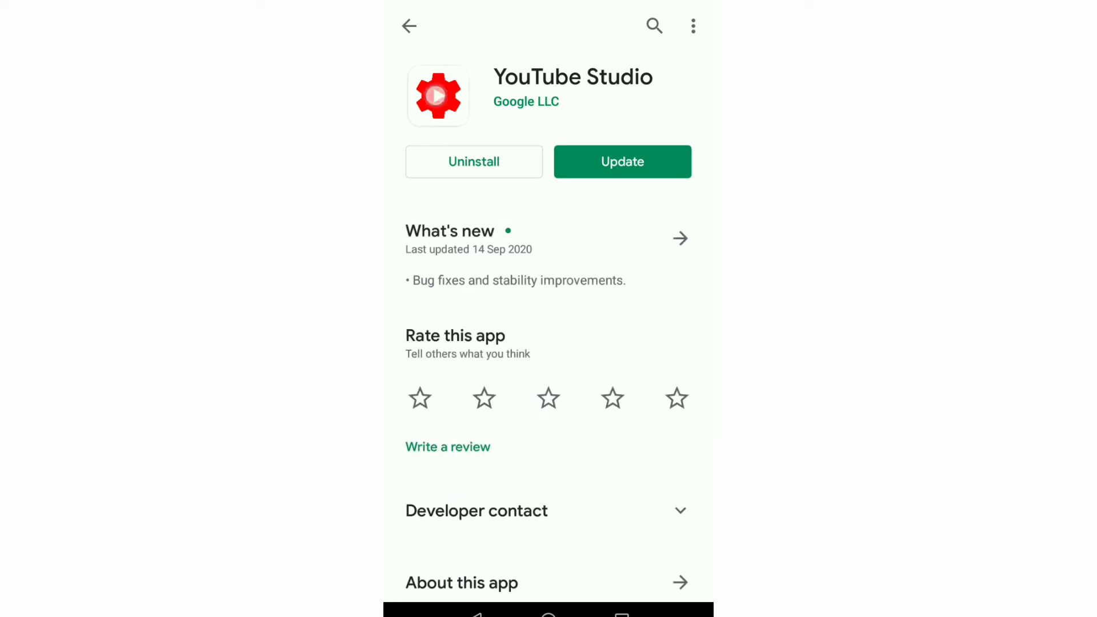
left_click(438, 95)
Step: Launch the YouTube Studio app and look through its navigation panel
left_click(475, 613)
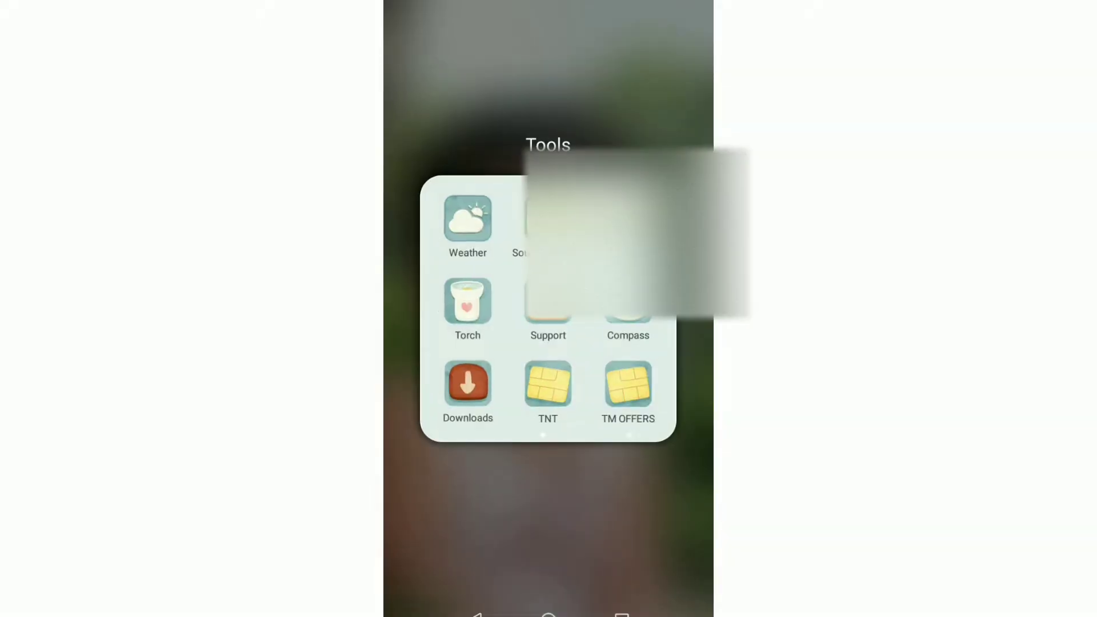
left_click_drag(563, 319, 457, 318)
left_click(465, 218)
left_click_drag(596, 501, 596, 480)
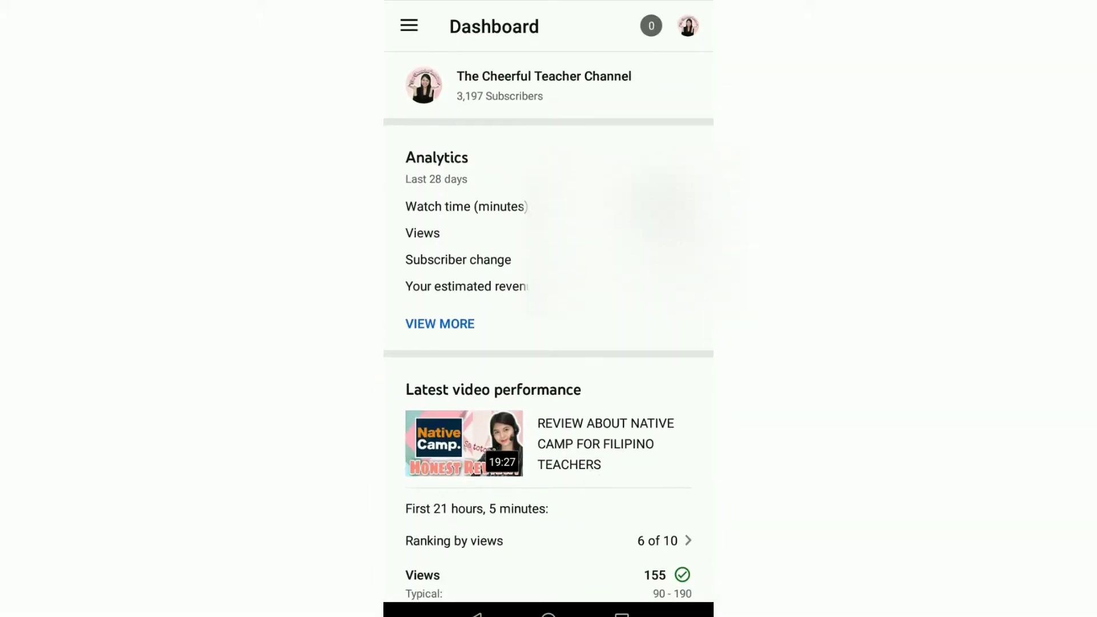
left_click(392, 30)
left_click_drag(440, 157, 394, 157)
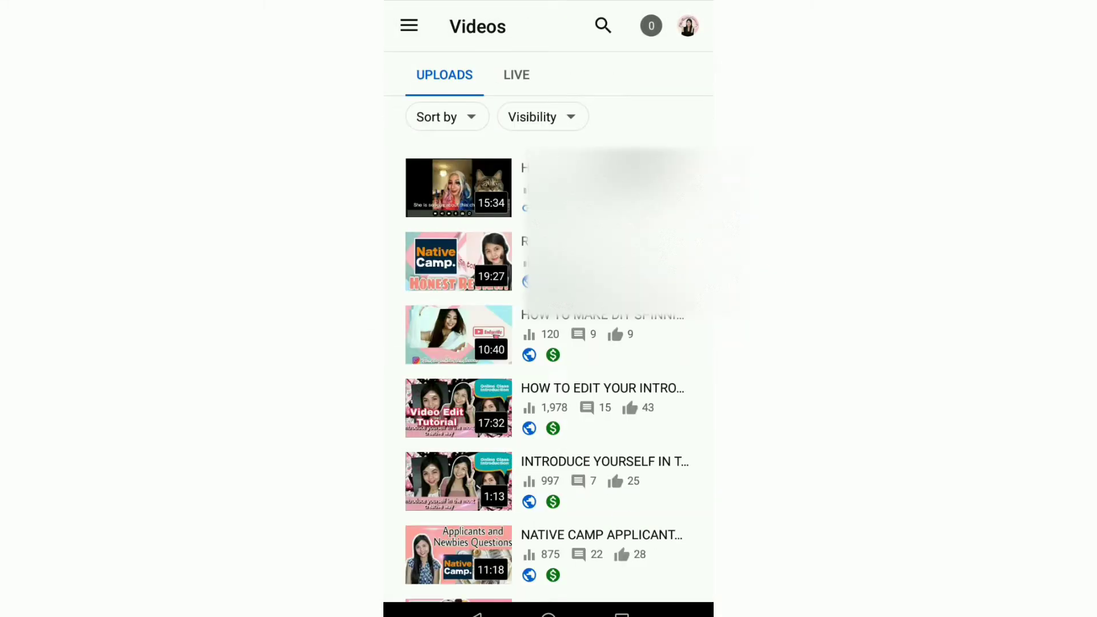
Step: Open the Native Camp Approved Self-introduction Video and start editing its details
scroll(616, 467, "down", 3)
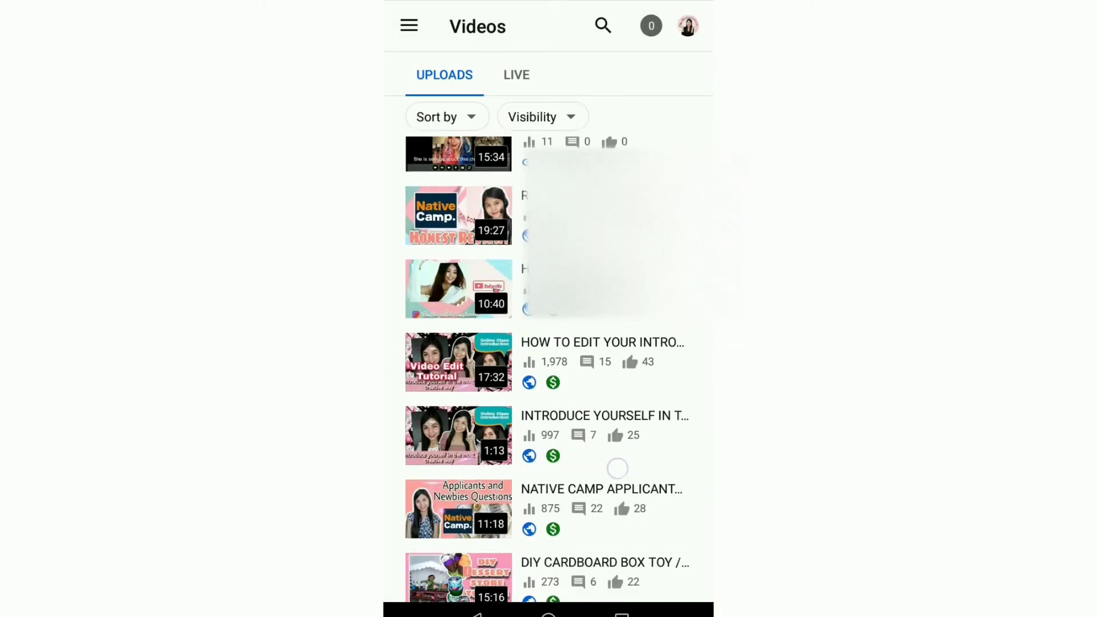
scroll(614, 467, "down", 5)
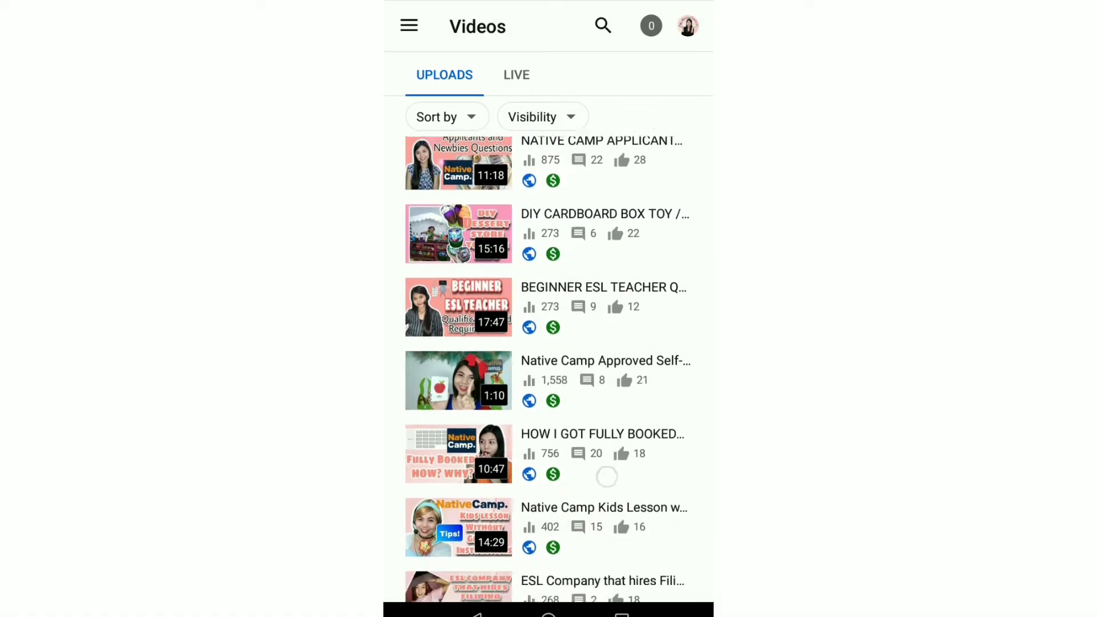
left_click(420, 307)
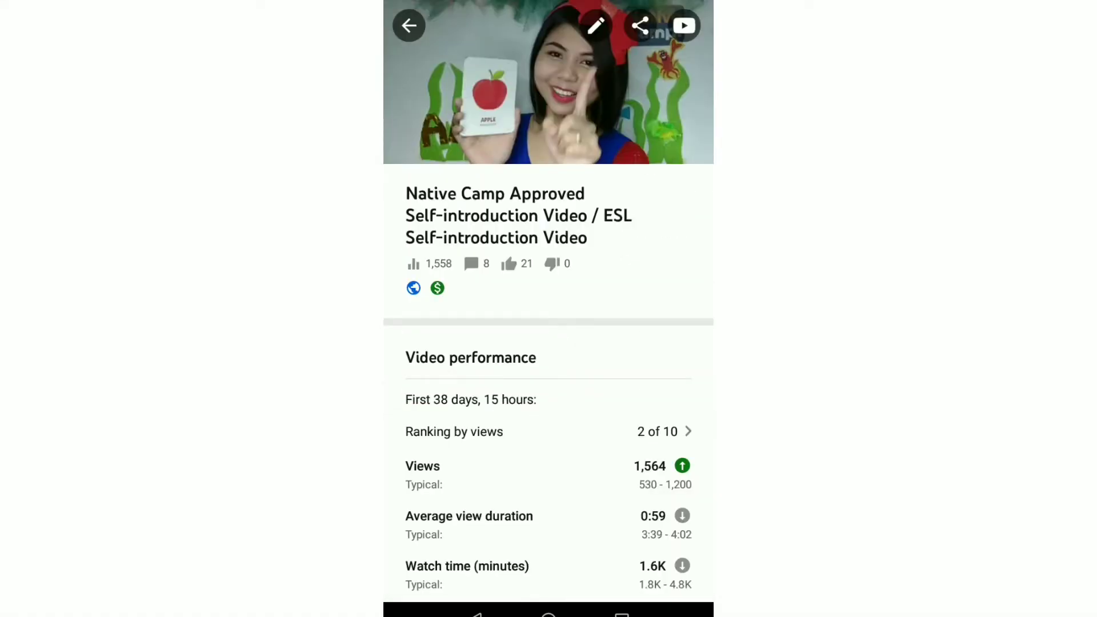
left_click(595, 25)
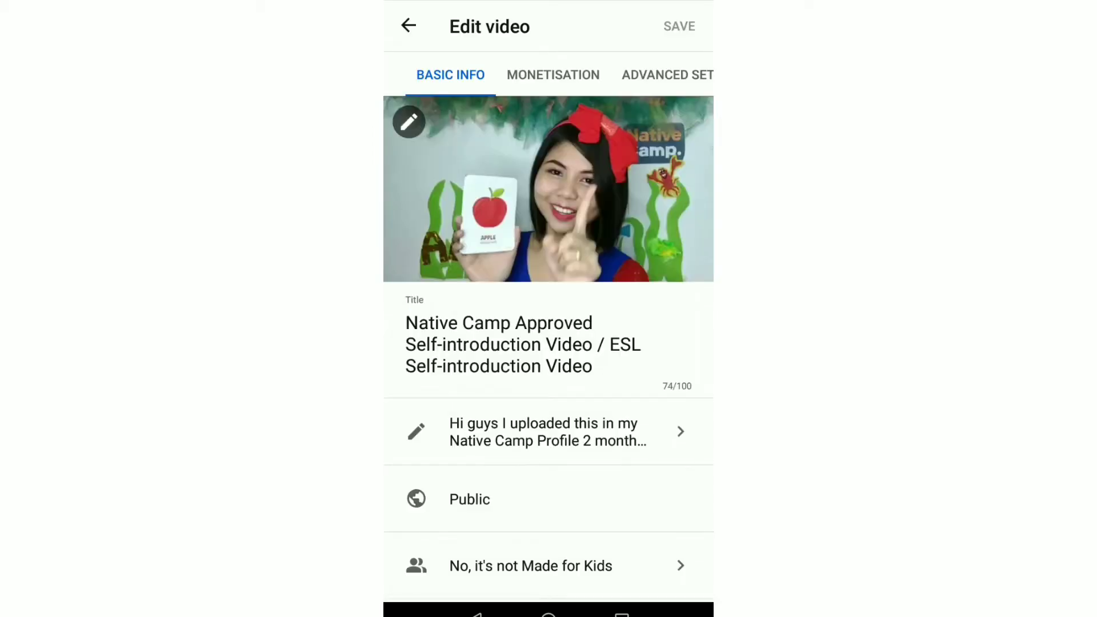
Step: Set the ESL Introduction Video NativeCamp image from Recents as the custom thumbnail, repositioned to fit
left_click(408, 122)
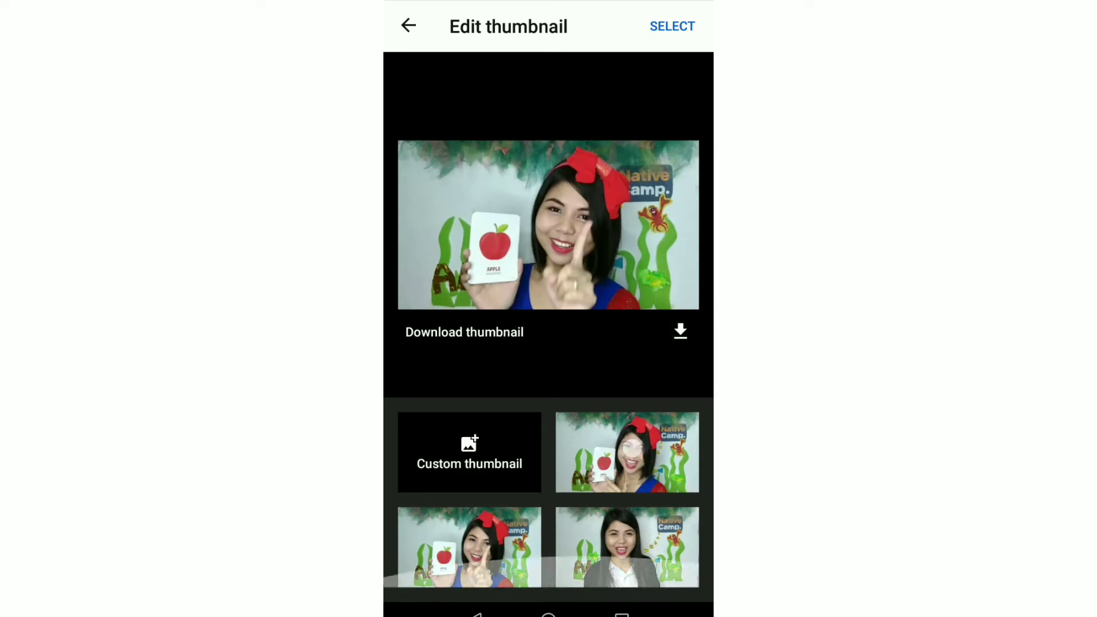
left_click(440, 460)
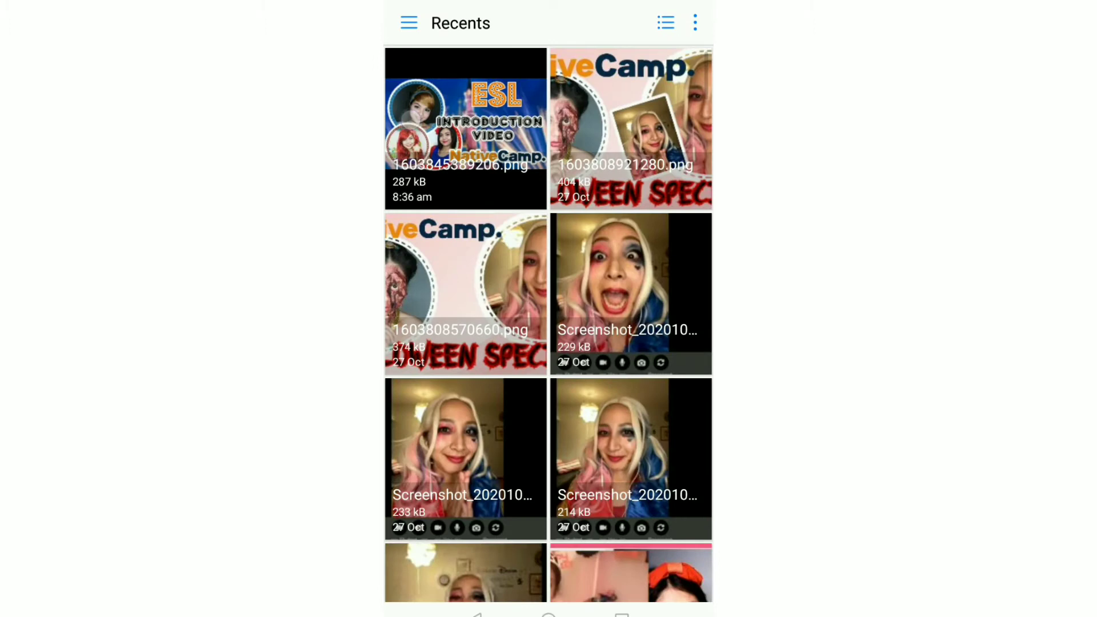
left_click(411, 120)
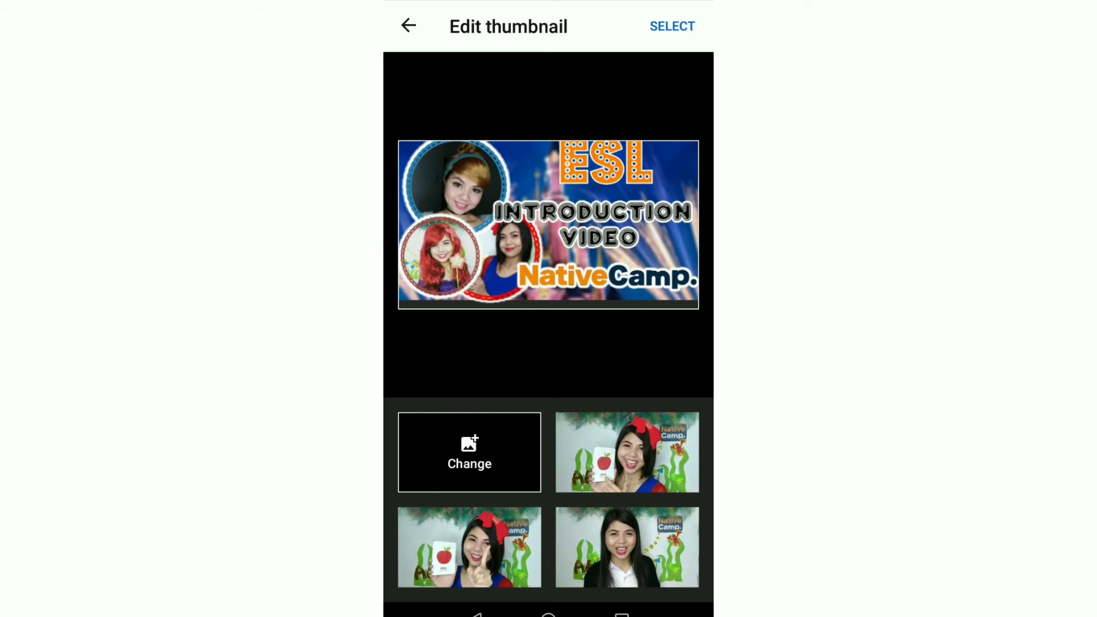
left_click_drag(449, 231, 450, 240)
left_click(672, 20)
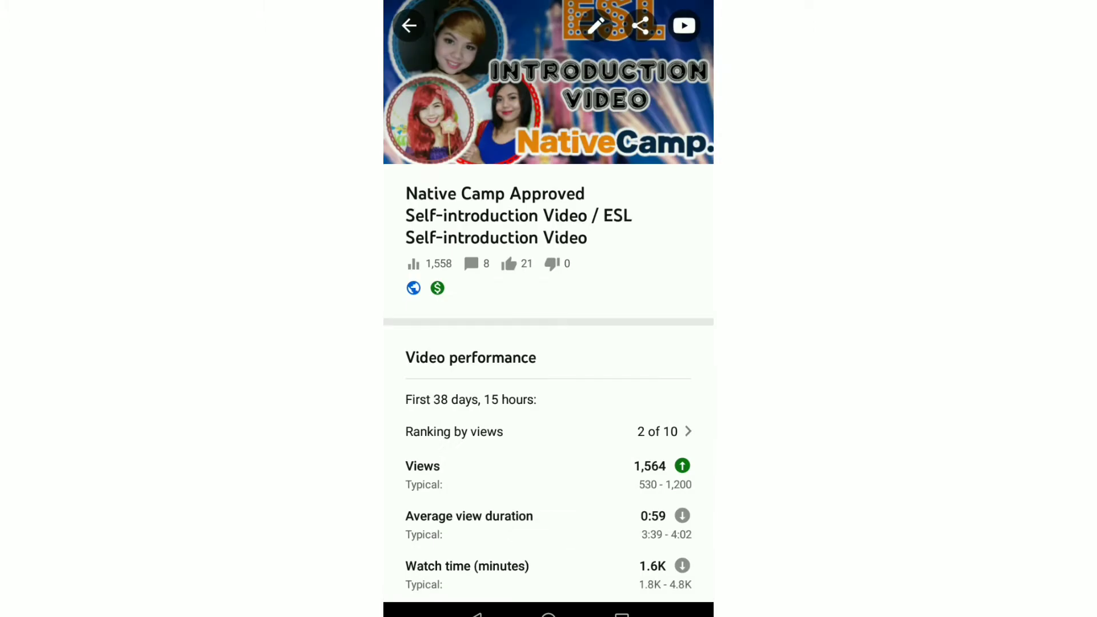
Step: Switch to the YouTube app and view your channel page with the new ESL thumbnail
scroll(548, 325, "down", 5)
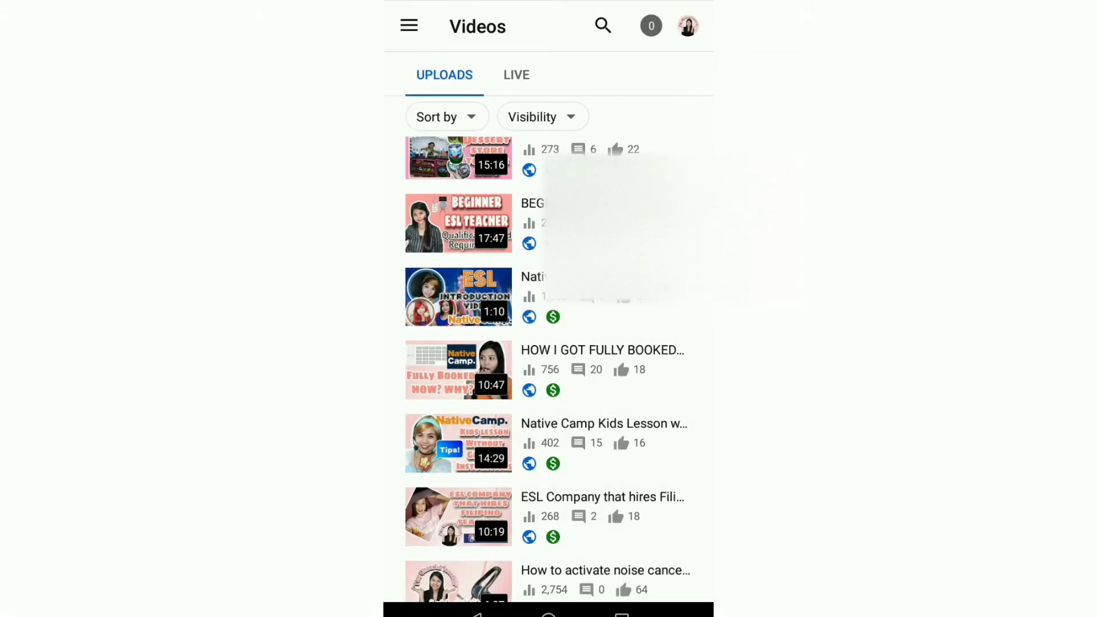
key("Escape")
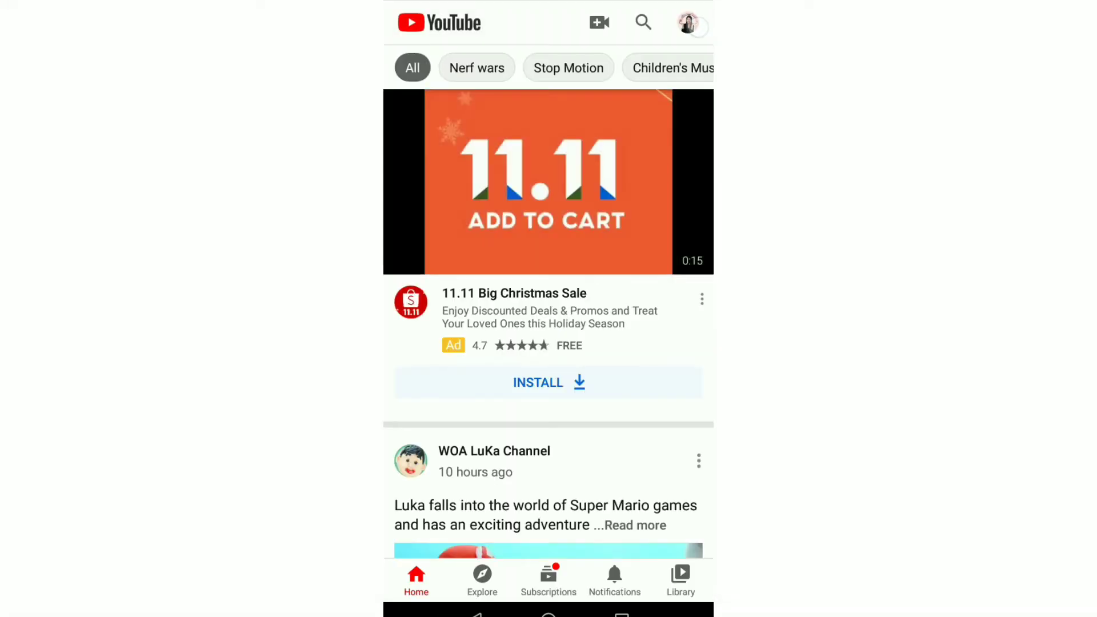
left_click(688, 22)
left_click(489, 154)
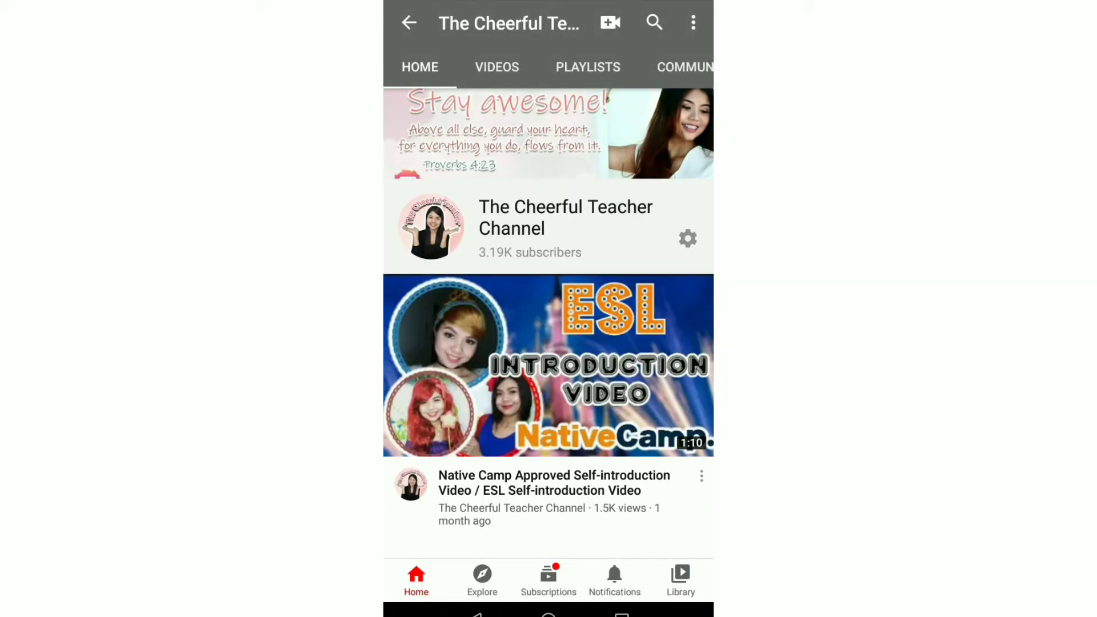
scroll(549, 343, "down", 3)
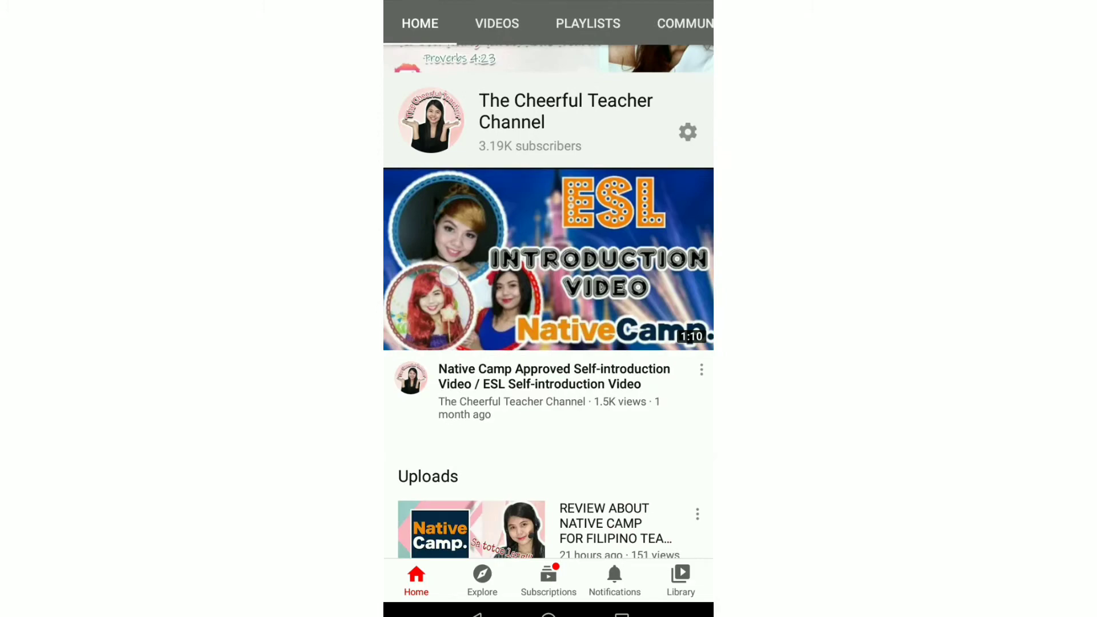
scroll(456, 155, "up", 3)
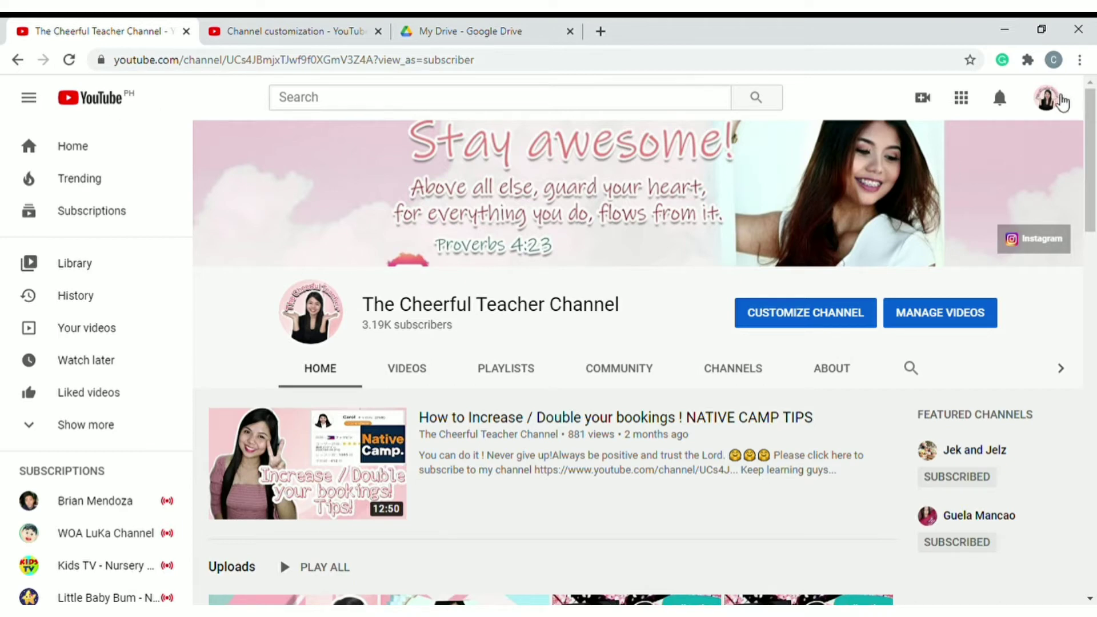
Step: Go to YouTube Studio from the account menu and open the Videos list
left_click(1054, 101)
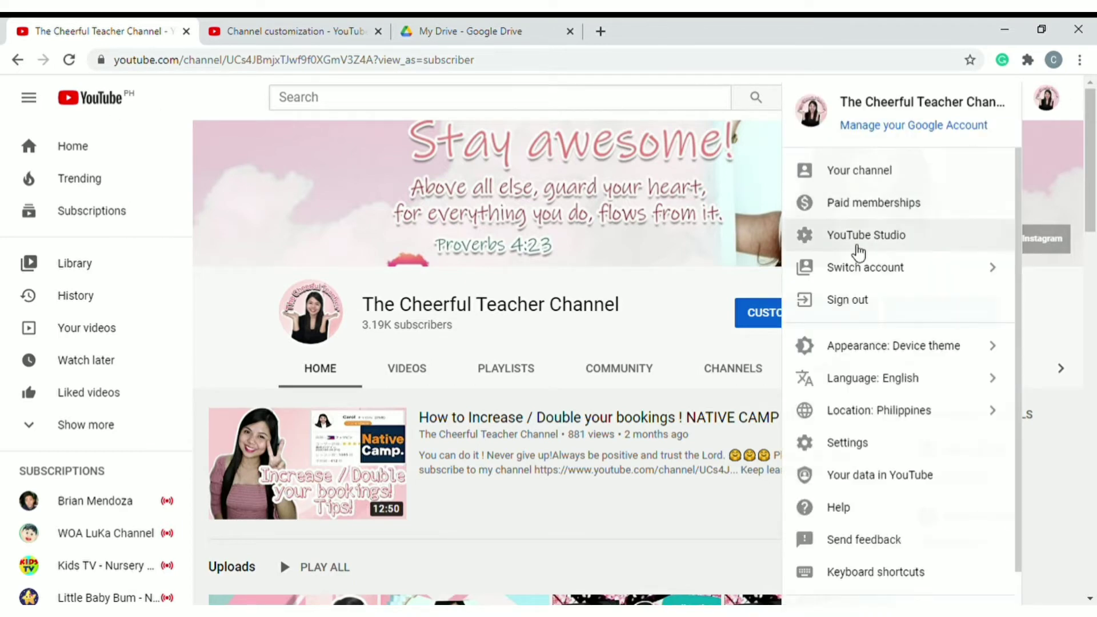
left_click(857, 250)
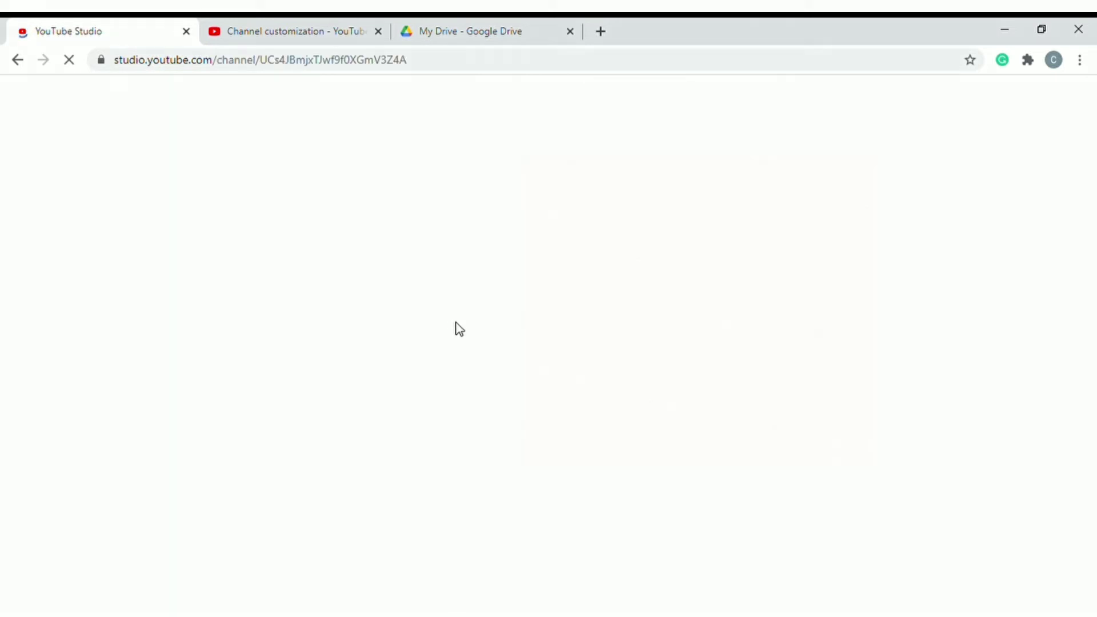
scroll(417, 309, "down", 3)
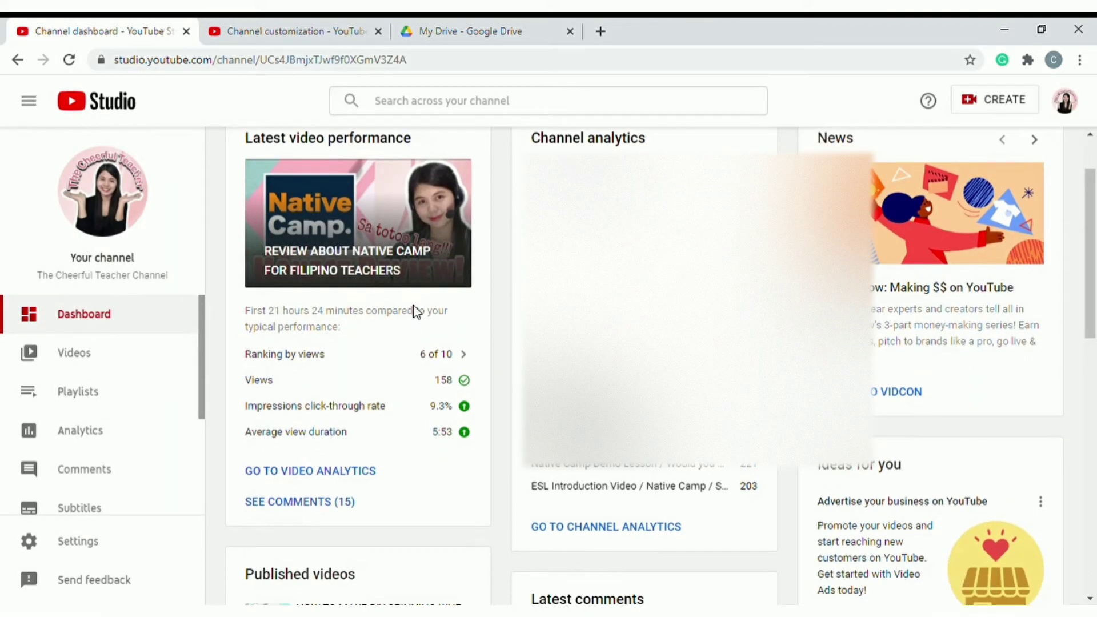
left_click(147, 358)
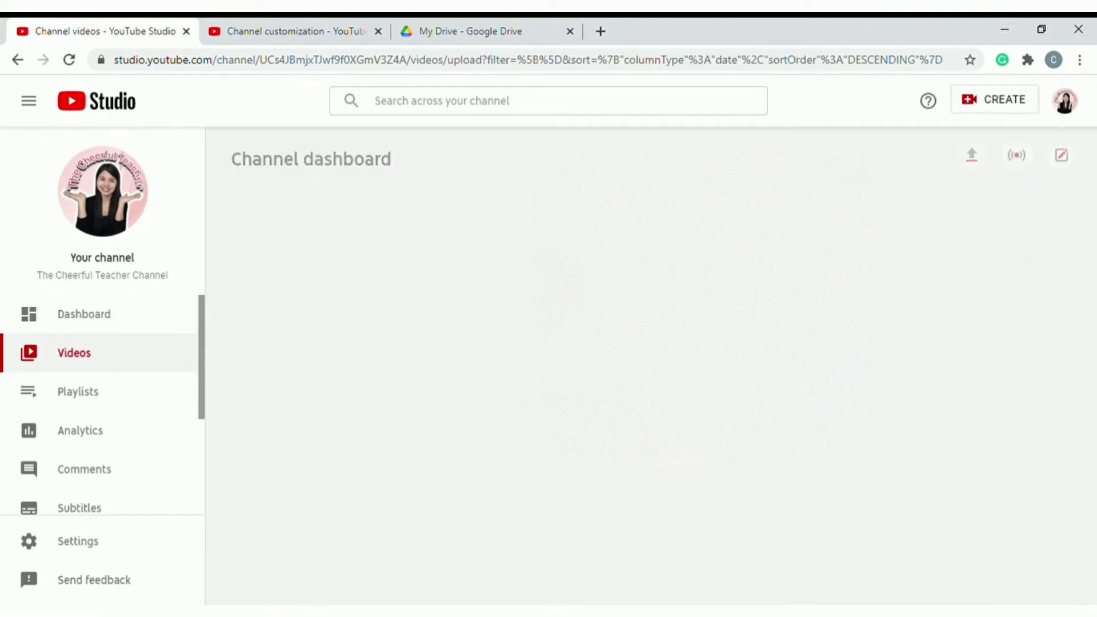
Step: Scroll down the uploads and open details of the Advice to New Online ESL Teachers video
scroll(480, 286, "down", 5)
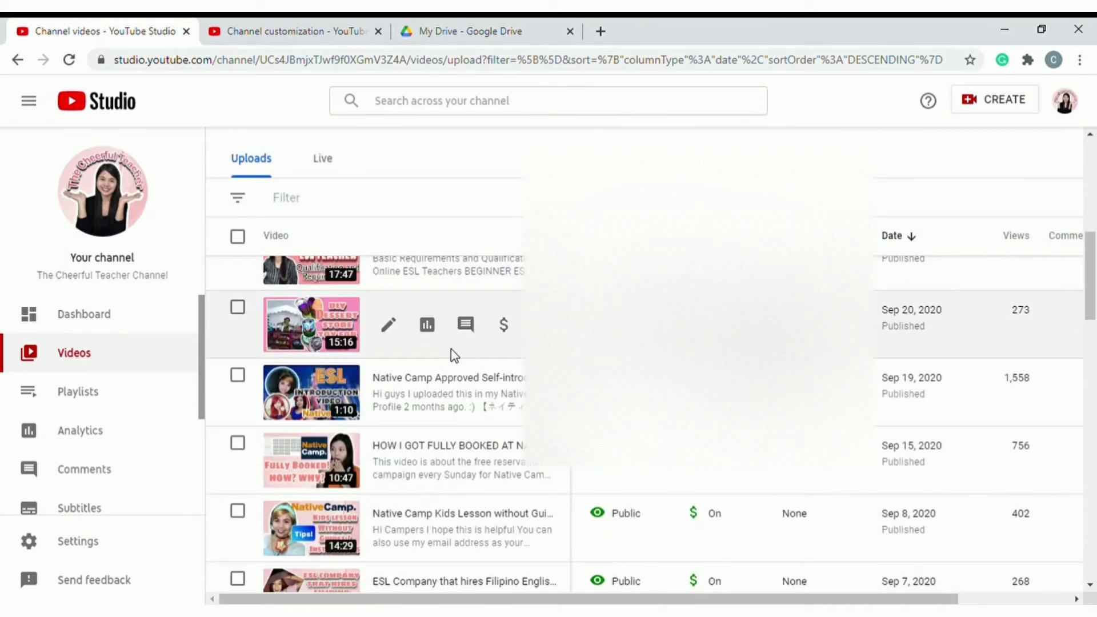
scroll(439, 394, "down", 1)
scroll(432, 432, "down", 7)
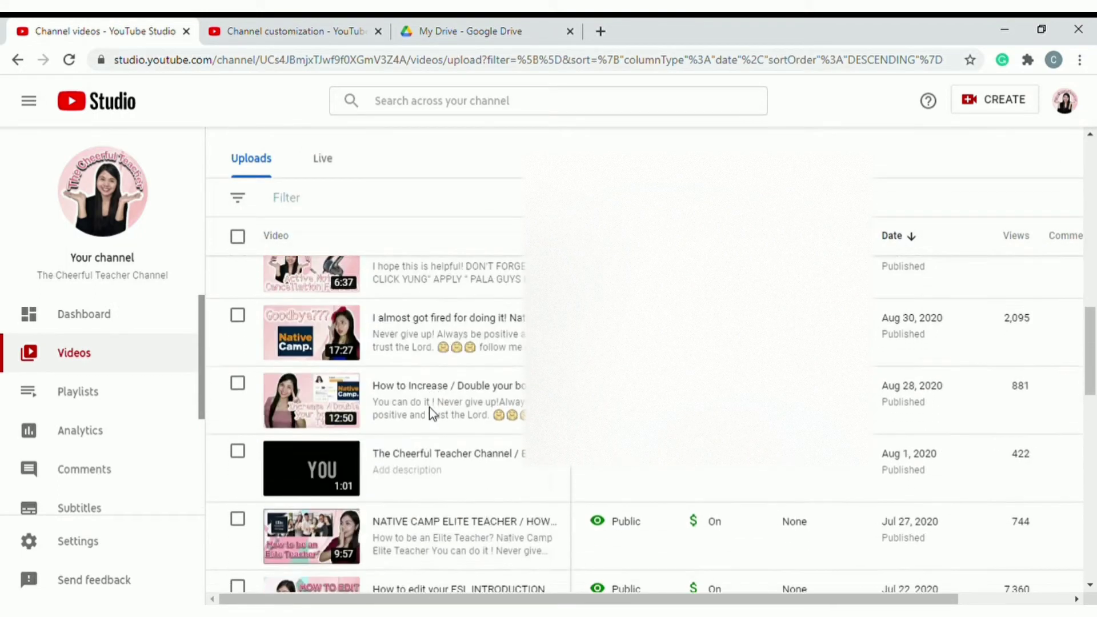
scroll(430, 406, "down", 13)
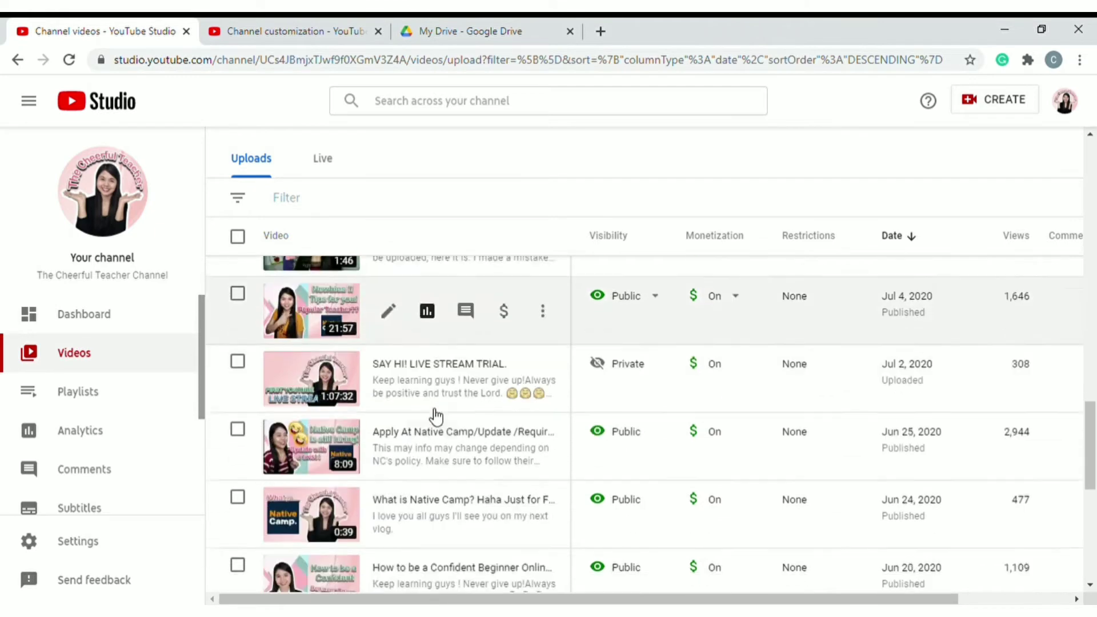
scroll(430, 409, "down", 5)
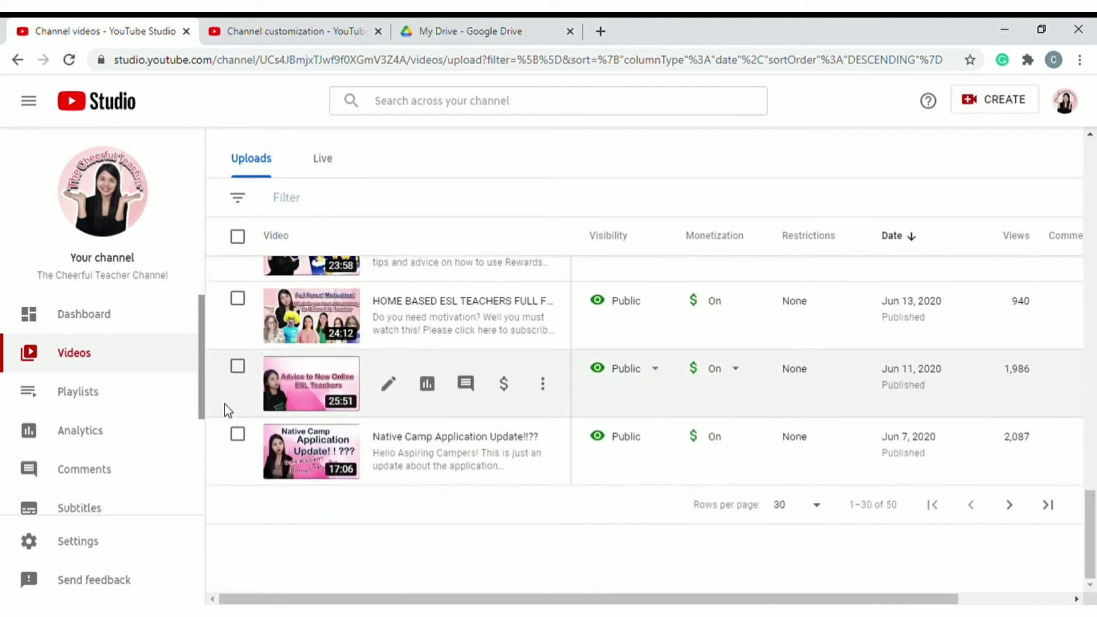
left_click(388, 384)
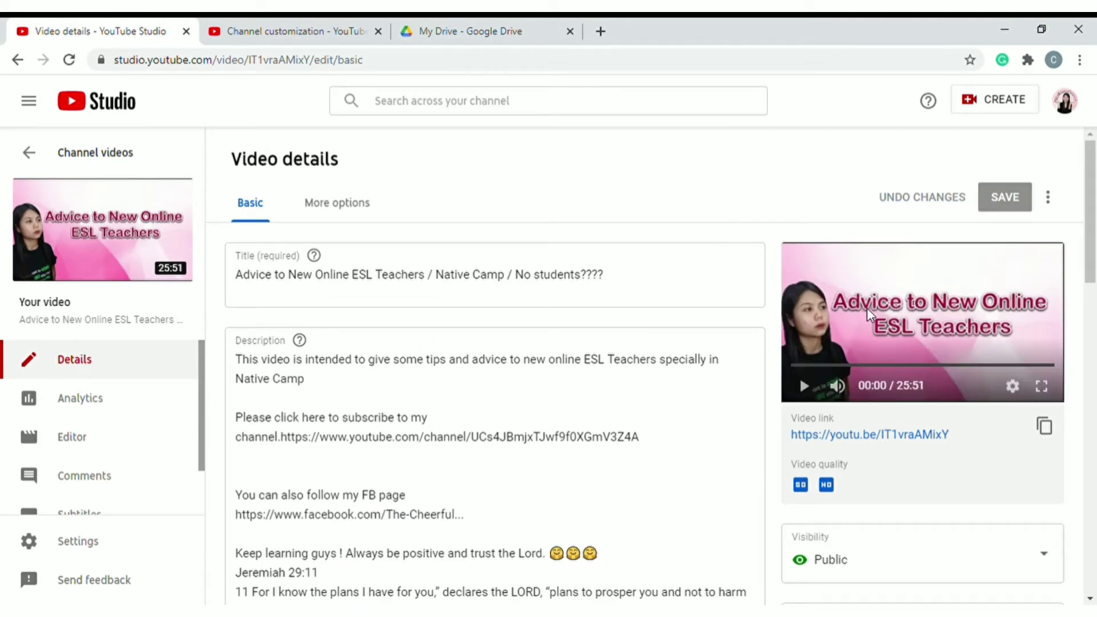
Step: Scroll to the Advice video's Thumbnail section and bring up the current thumbnail's options
scroll(857, 313, "down", 2)
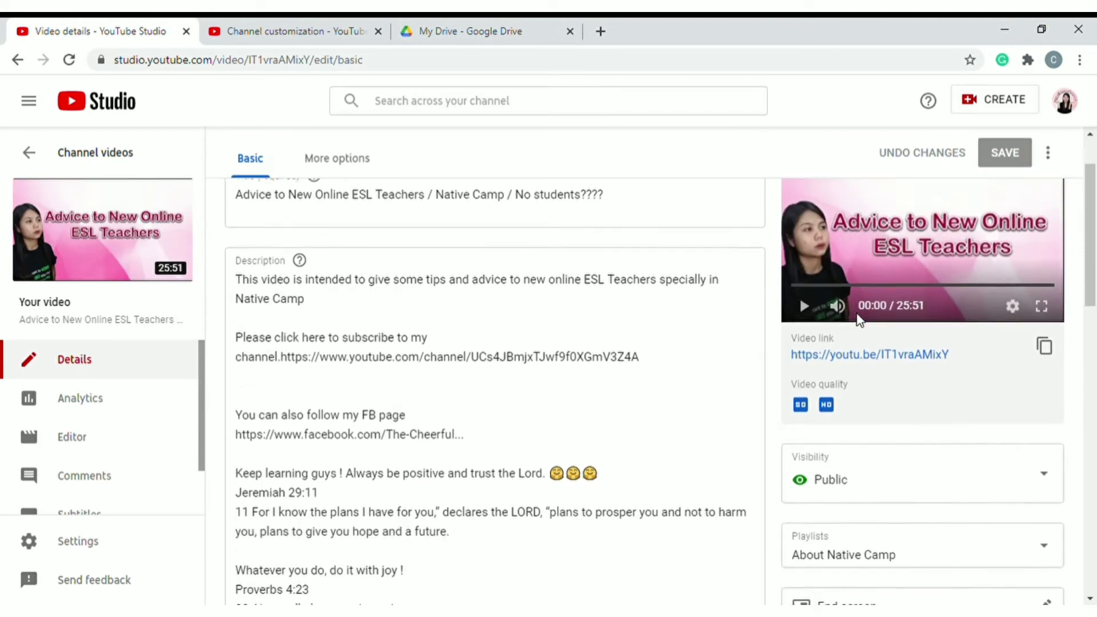
scroll(856, 314, "up", 2)
scroll(856, 314, "down", 3)
scroll(856, 314, "down", 3)
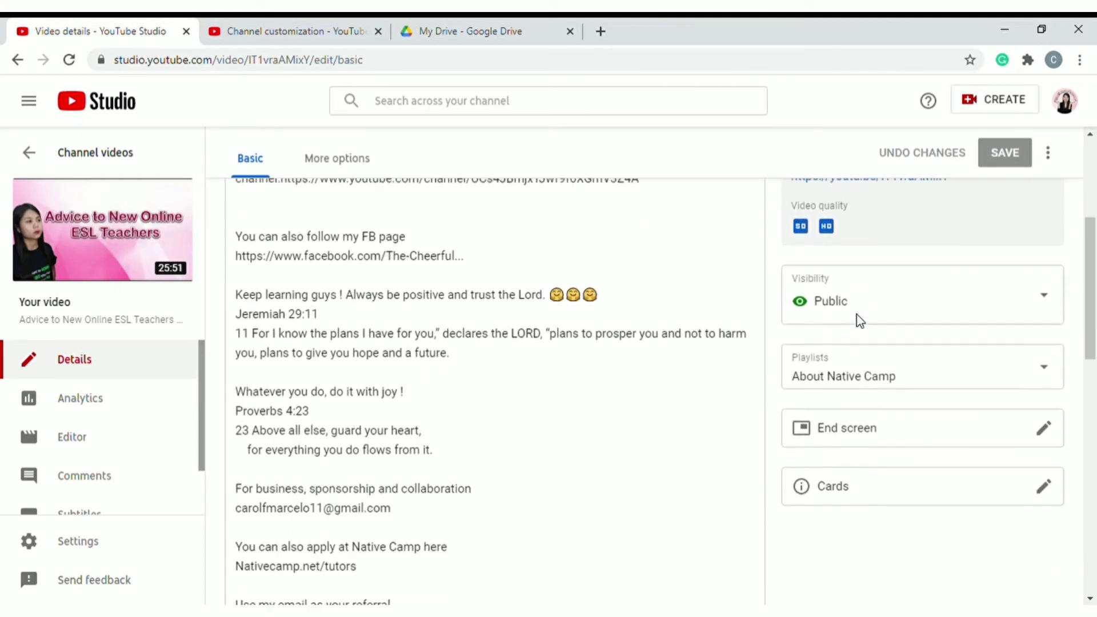
scroll(862, 299, "down", 10)
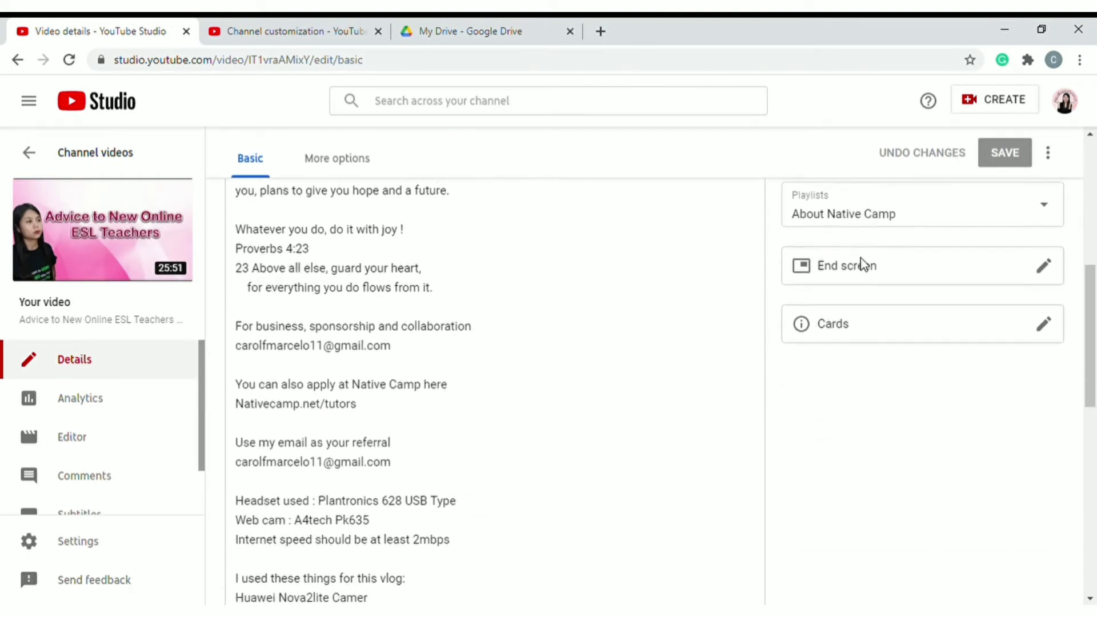
mouse_move(272, 293)
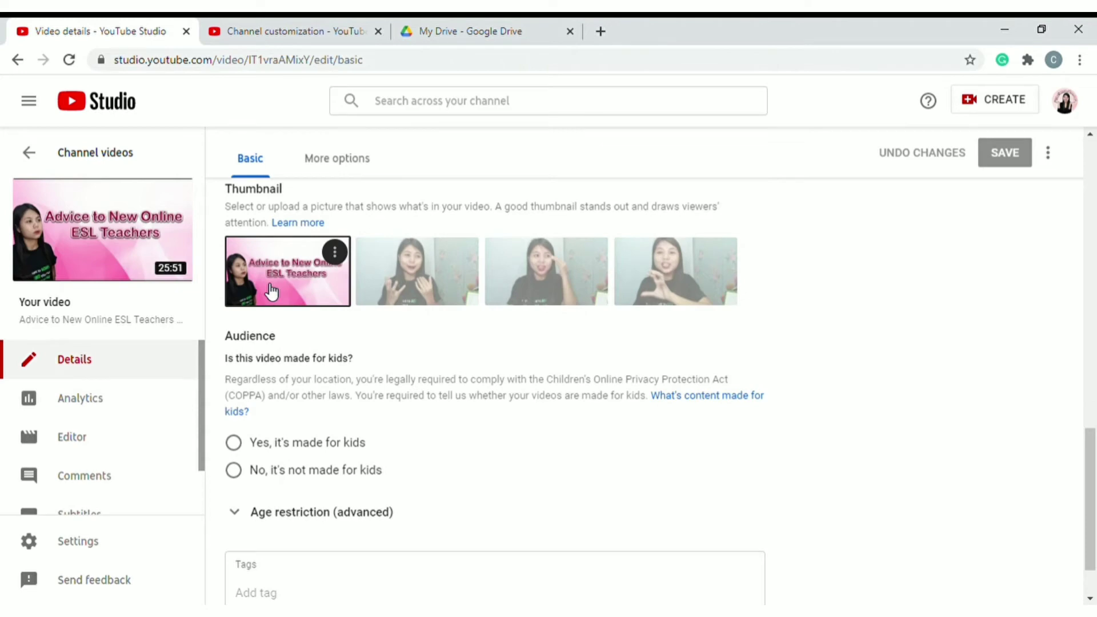
left_click(334, 251)
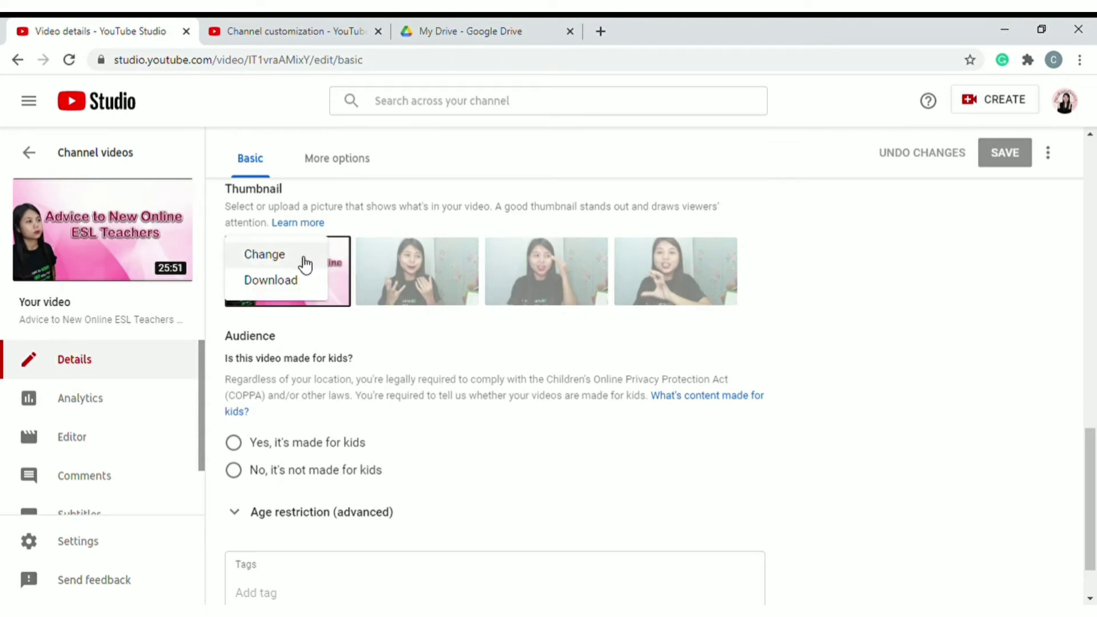
Step: Replace the thumbnail with the ADVICE TO NEW ESL TEACHERS image, save, and visit your channel
left_click(305, 258)
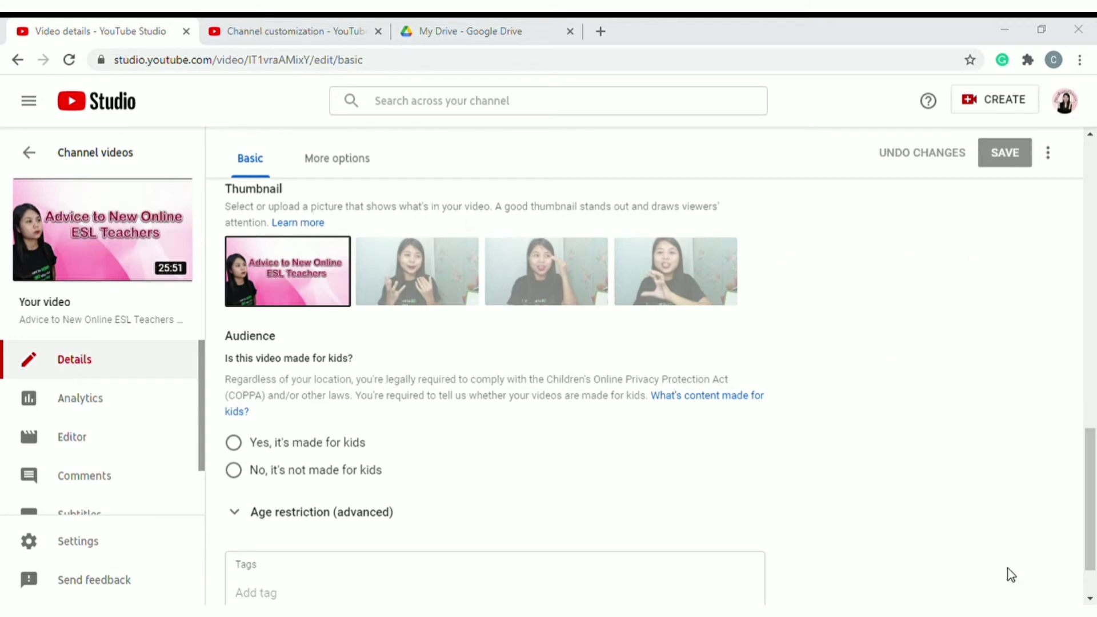
mouse_move(285, 272)
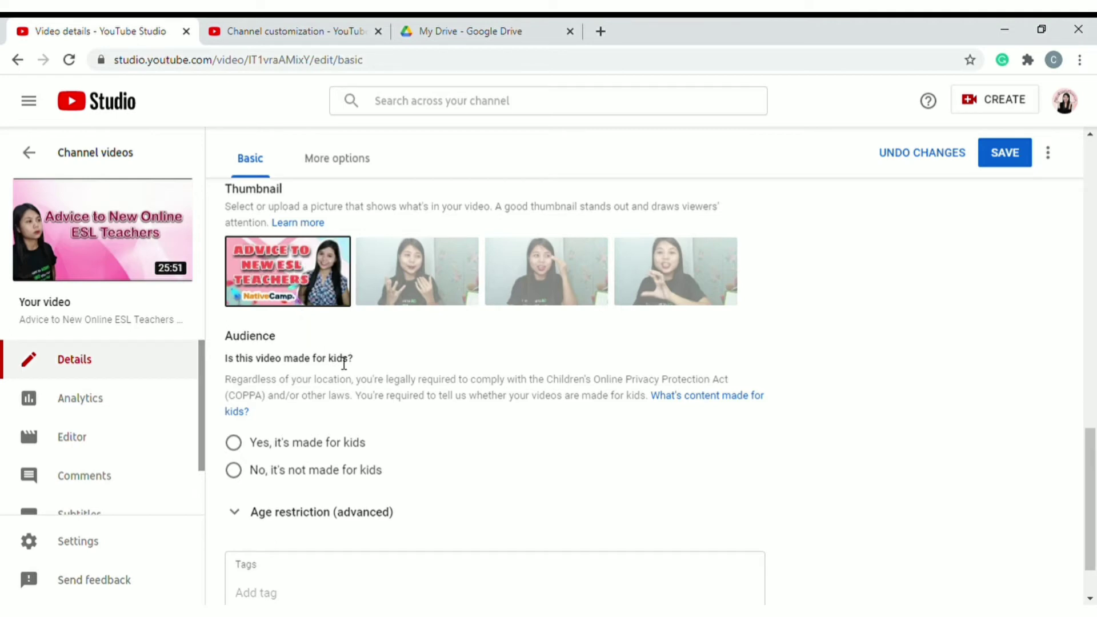
scroll(620, 336, "down", 2)
scroll(642, 336, "up", 12)
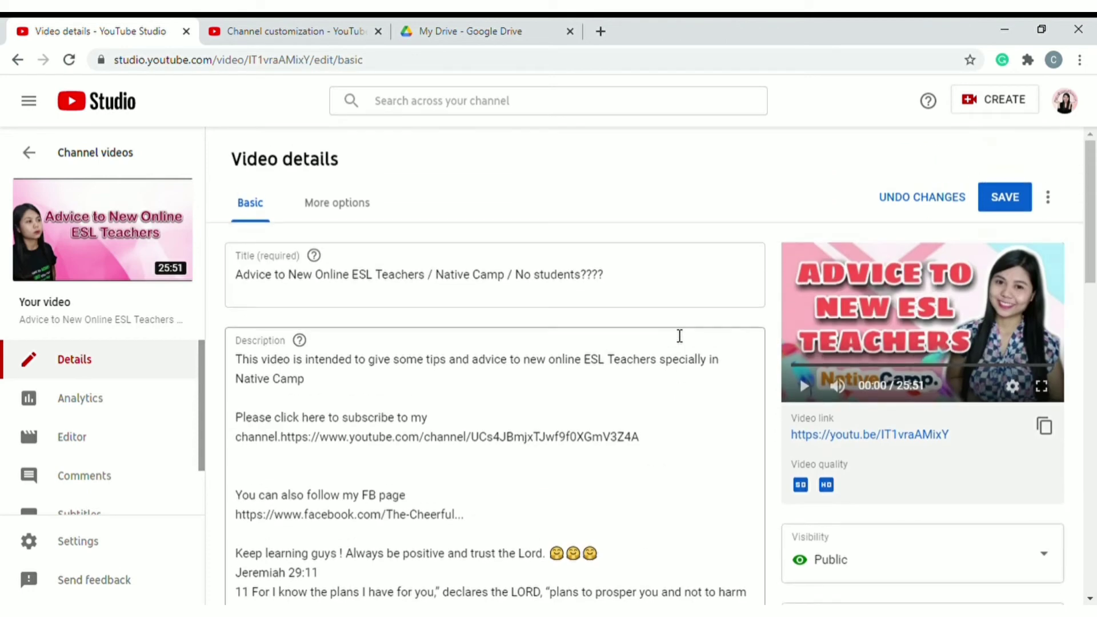
left_click(1015, 204)
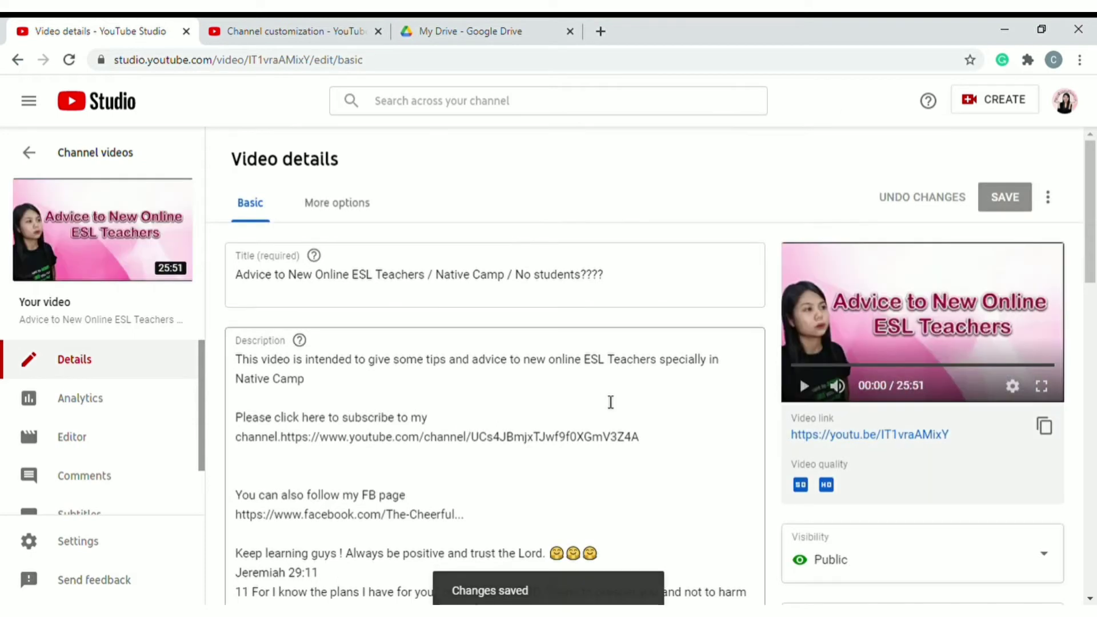
left_click(1065, 100)
left_click(892, 197)
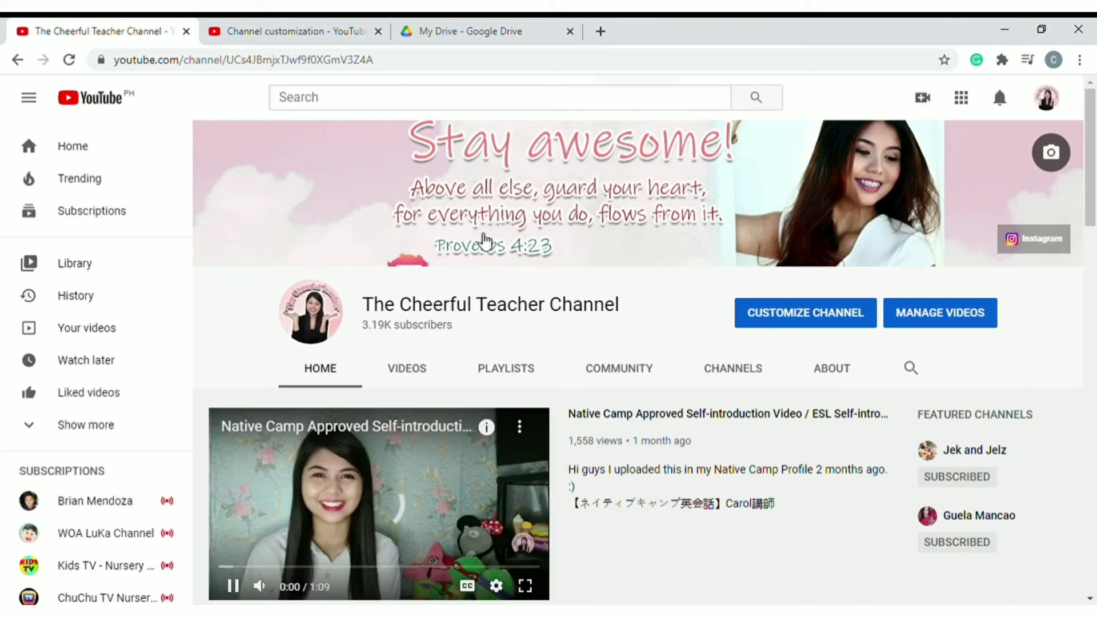
Step: Open the channel's VIDEOS tab to list all uploads
scroll(485, 257, "down", 3)
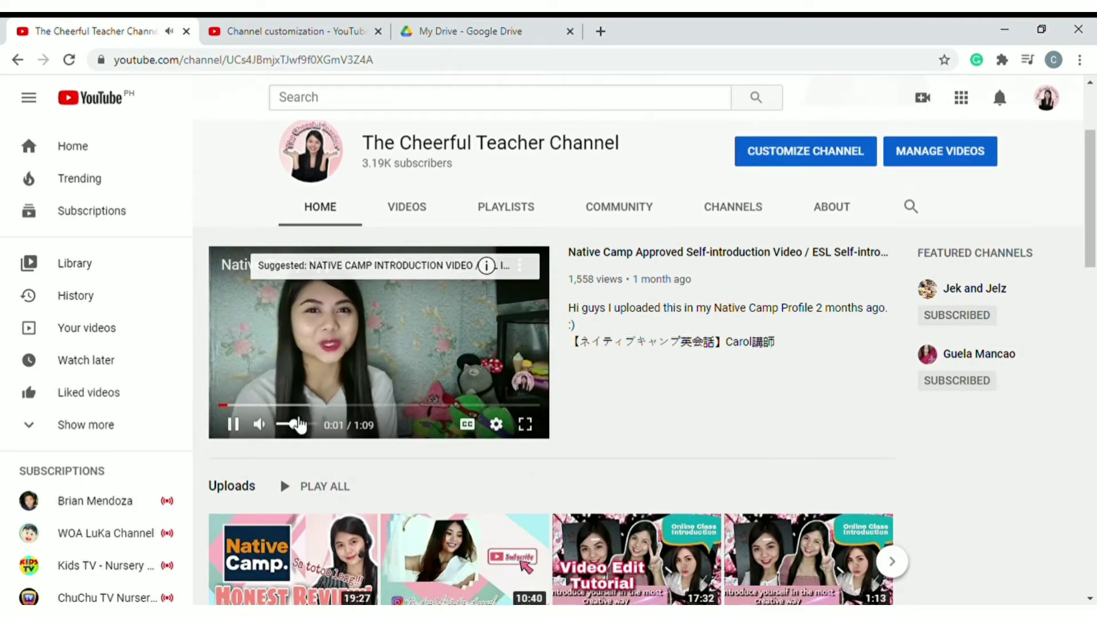
scroll(694, 320, "down", 9)
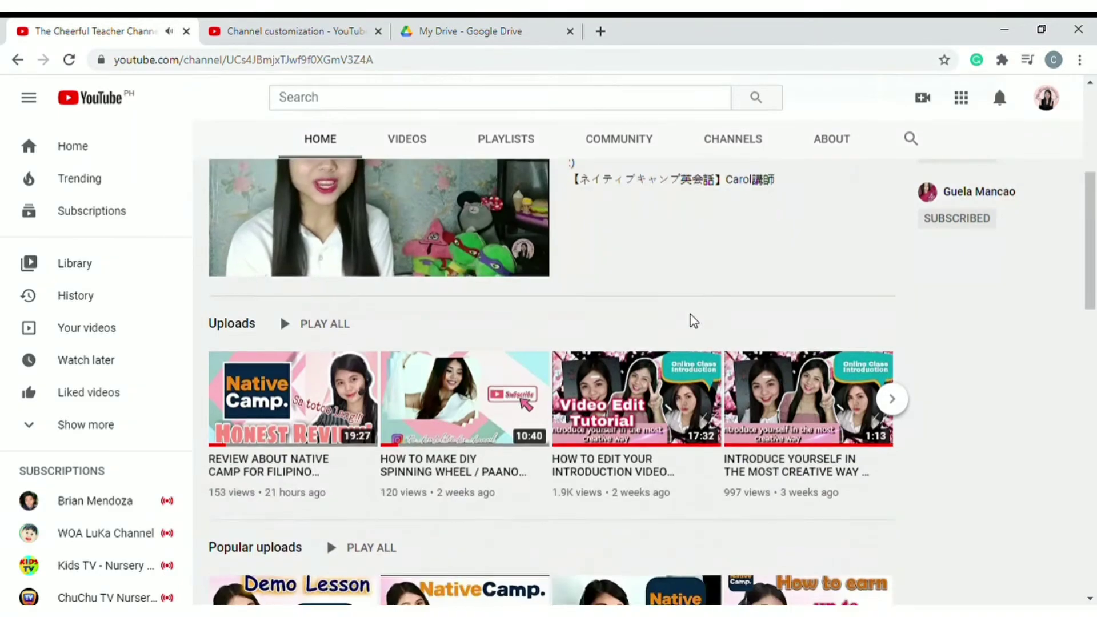
scroll(654, 313, "up", 4)
scroll(654, 313, "up", 5)
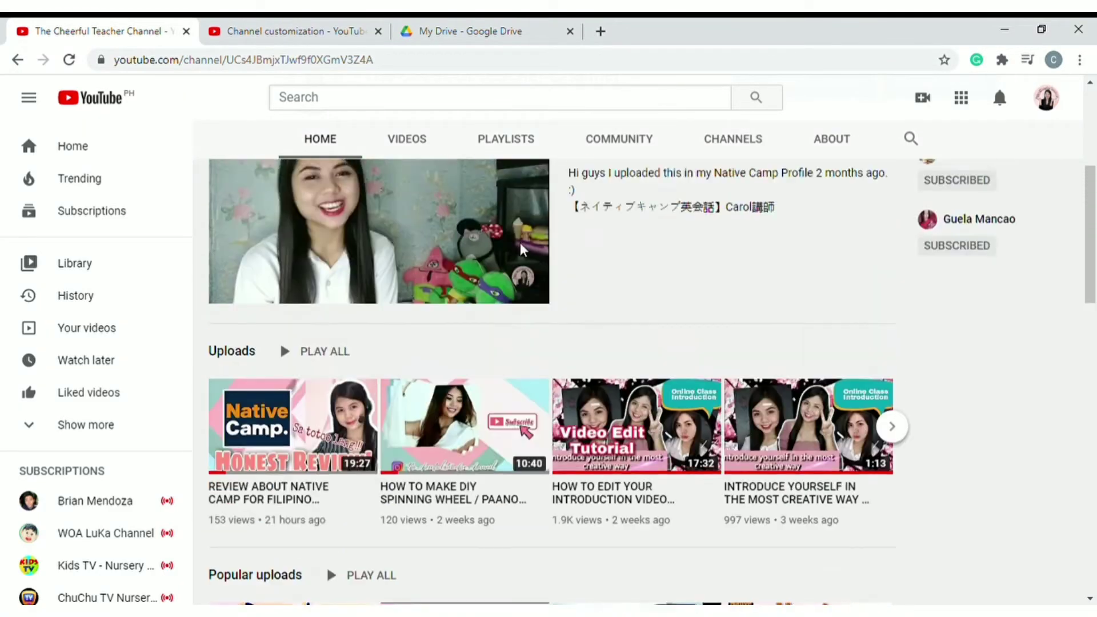
left_click(427, 213)
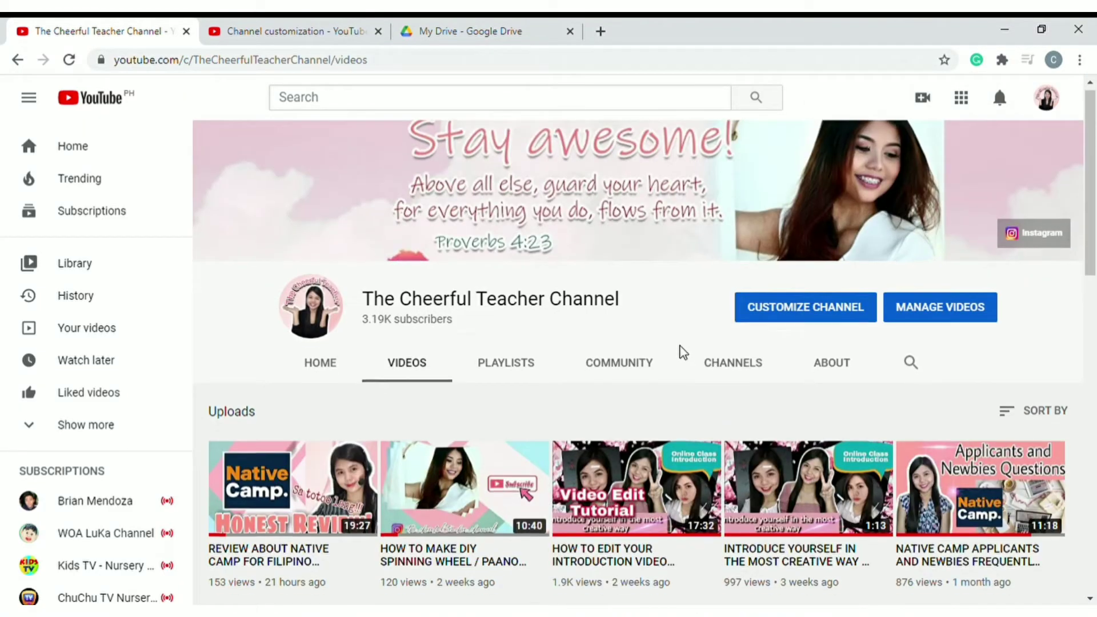
scroll(685, 354, "down", 10)
scroll(661, 359, "down", 6)
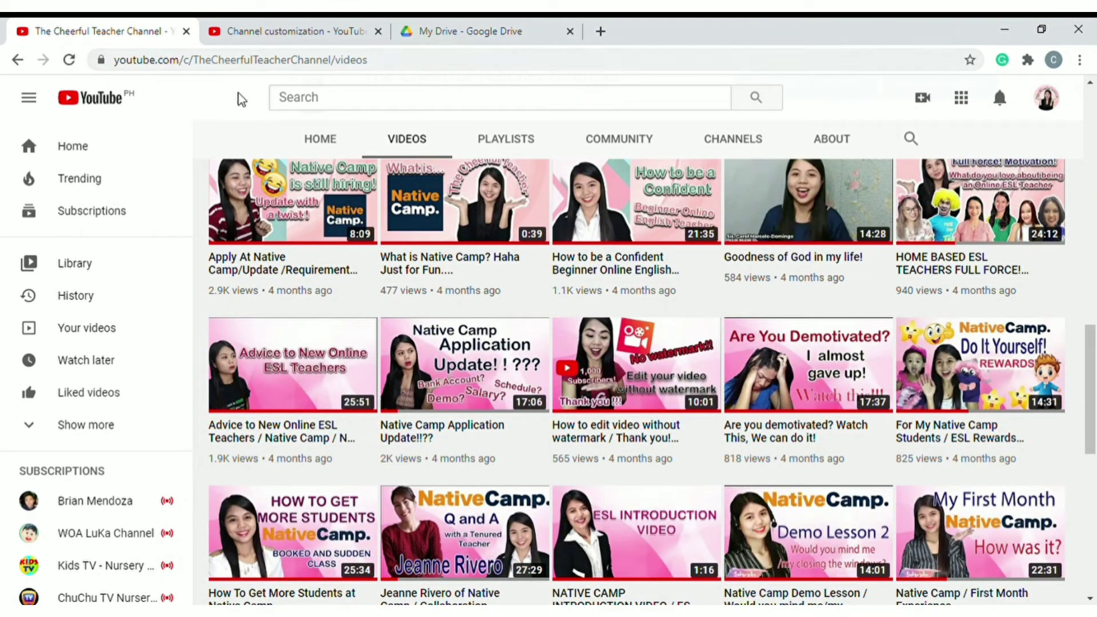
Step: Reload the Videos page twice and scroll to the Advice video, still showing its old thumbnail
left_click(71, 62)
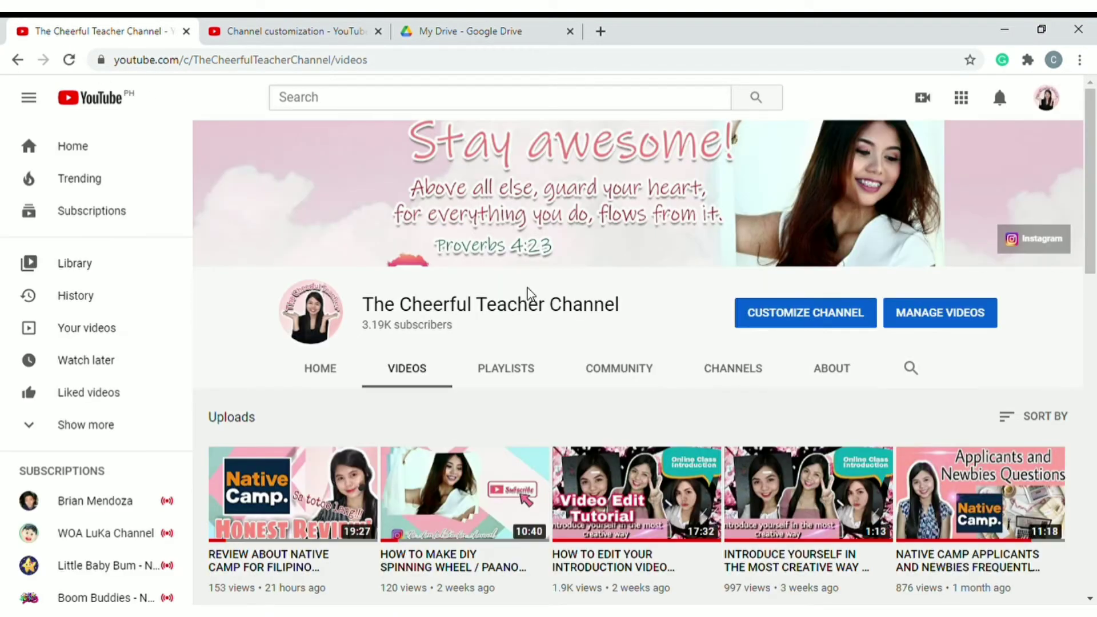
scroll(526, 290, "down", 20)
left_click(73, 60)
scroll(610, 216, "down", 7)
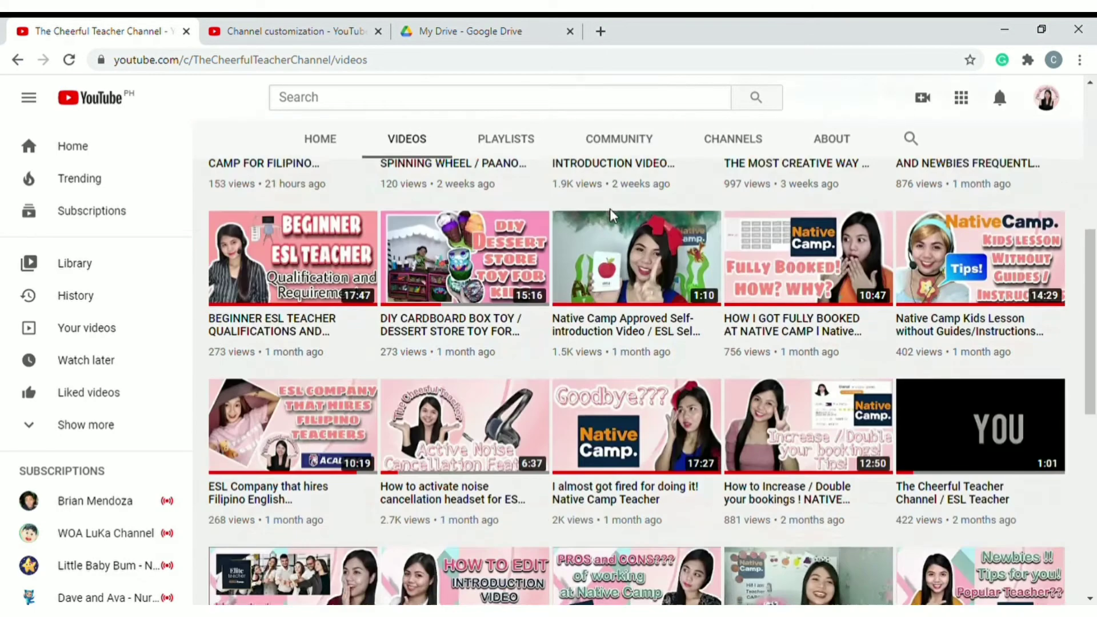
scroll(610, 216, "down", 10)
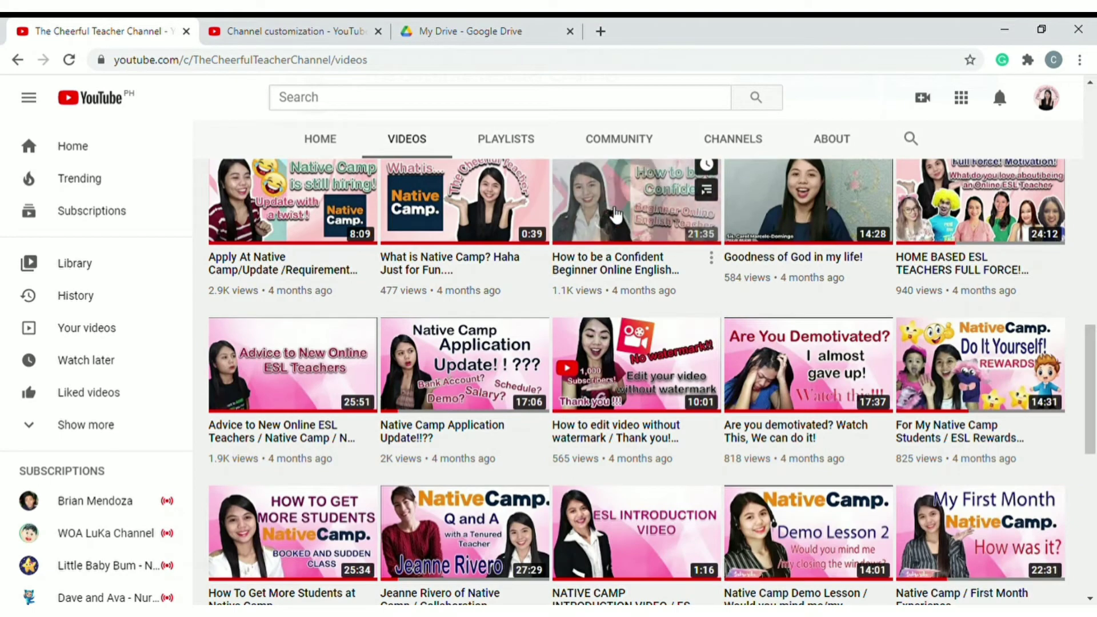
scroll(613, 215, "down", 2)
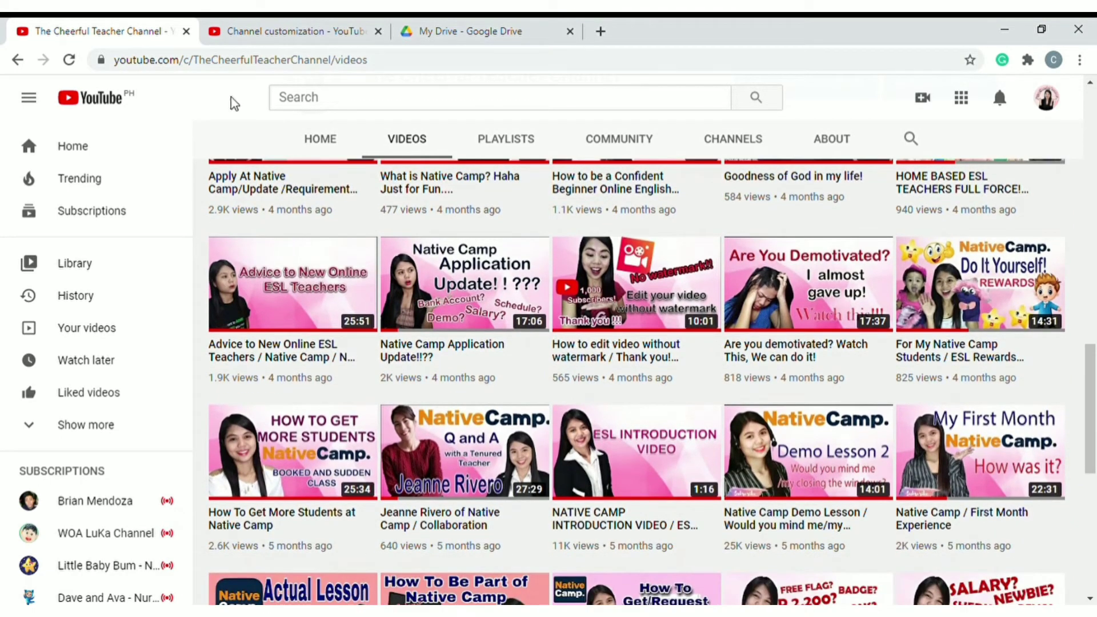
left_click(69, 60)
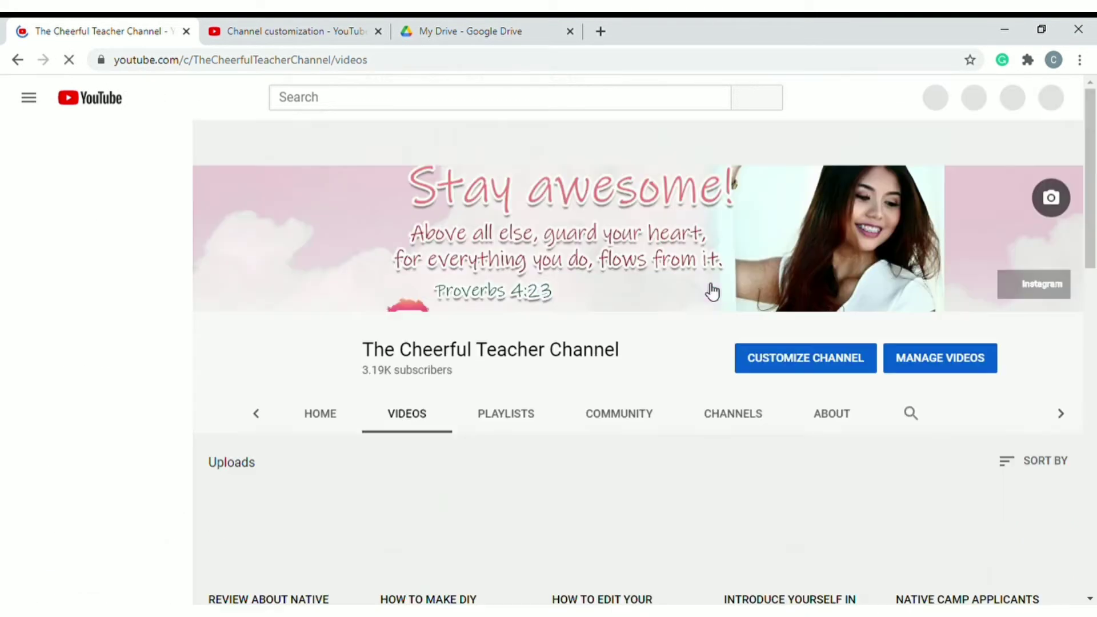
scroll(706, 290, "down", 15)
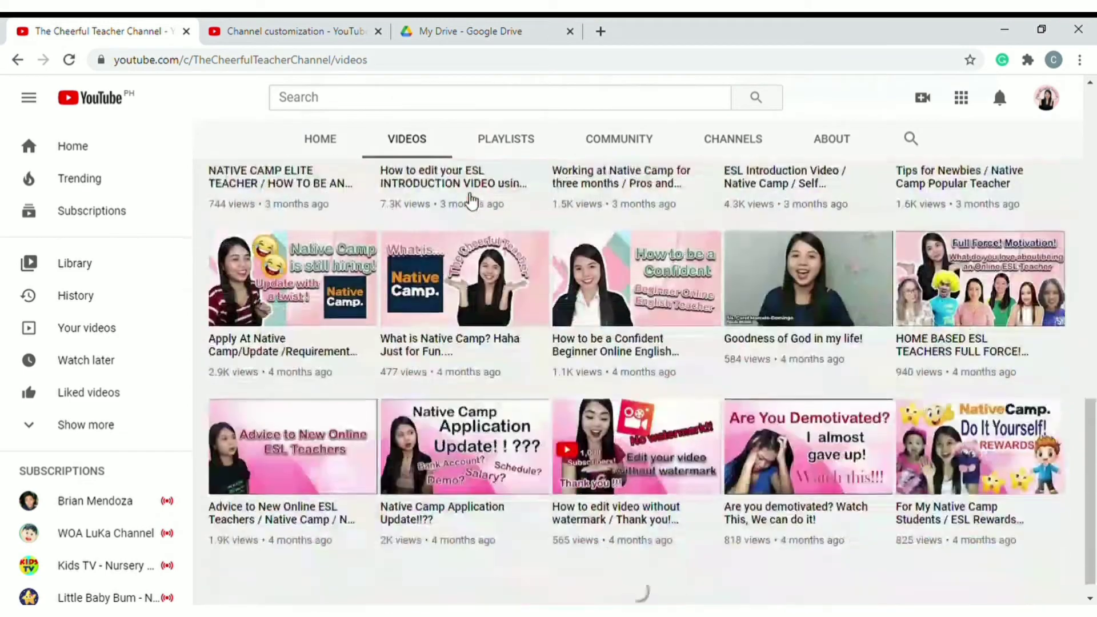
scroll(470, 201, "up", 8)
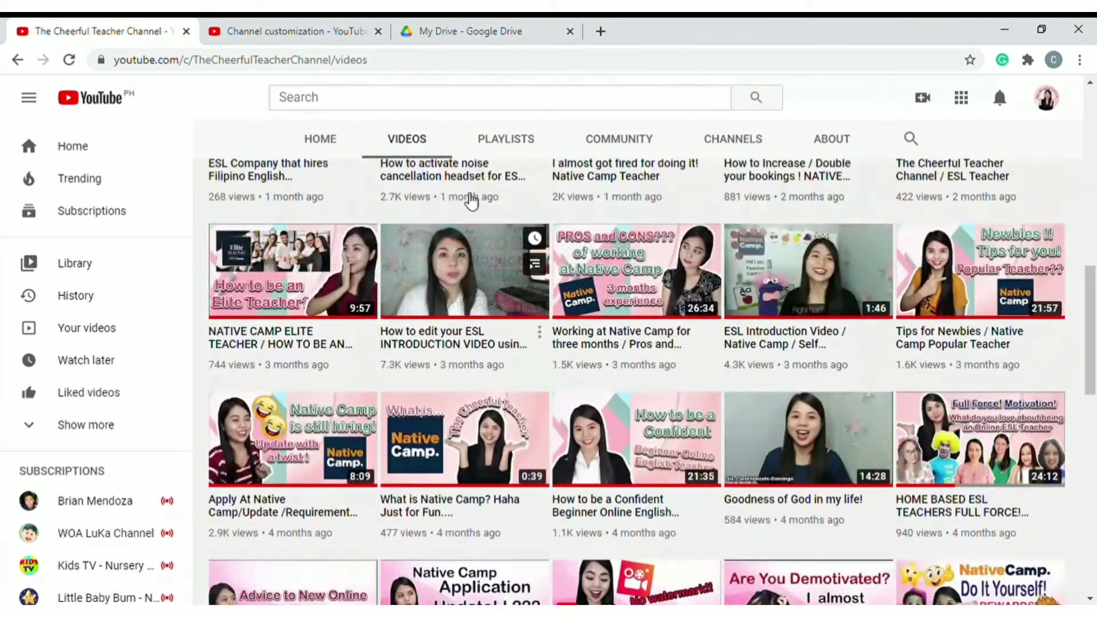
scroll(471, 201, "up", 5)
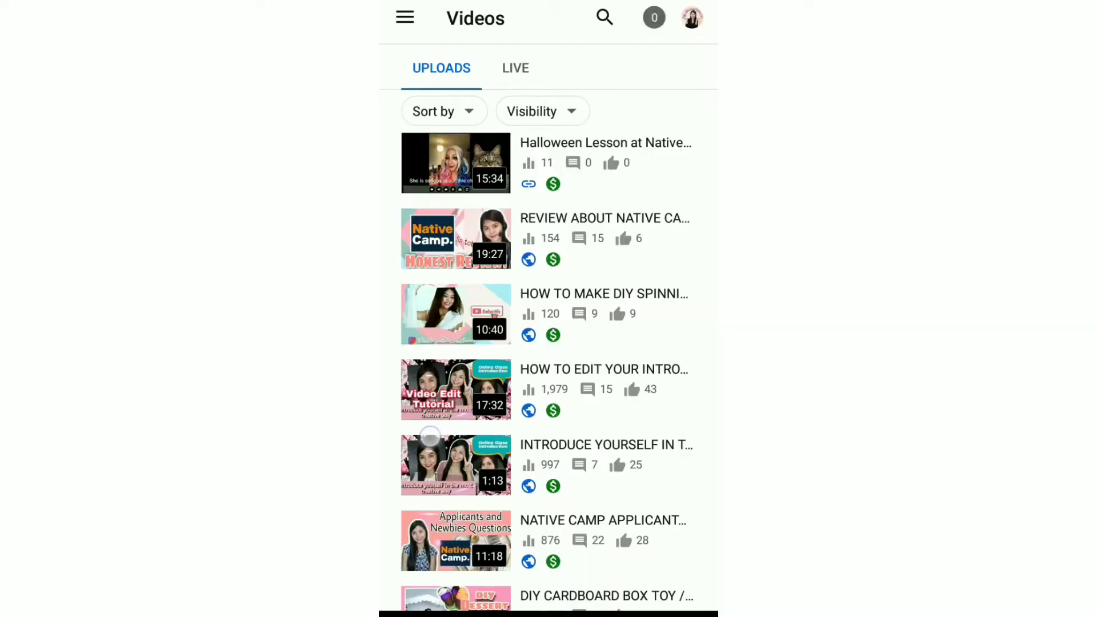
Step: Scroll the mobile Studio uploads, open the Native Camp Approved video, and return to the list
left_click_drag(430, 437, 421, 377)
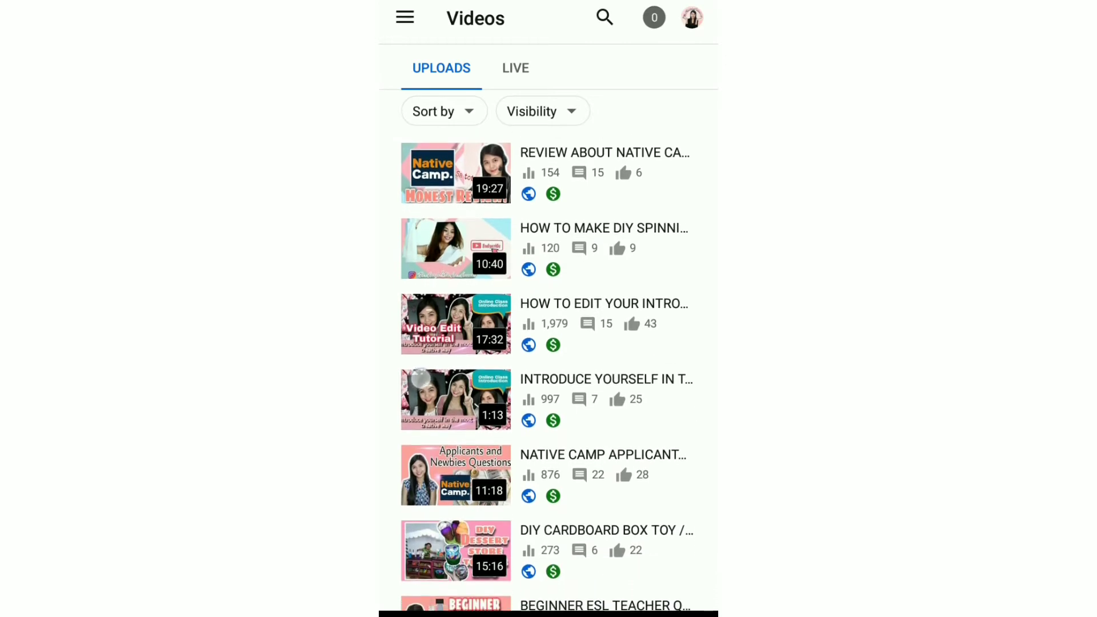
left_click_drag(627, 502, 622, 434)
left_click_drag(616, 514, 611, 469)
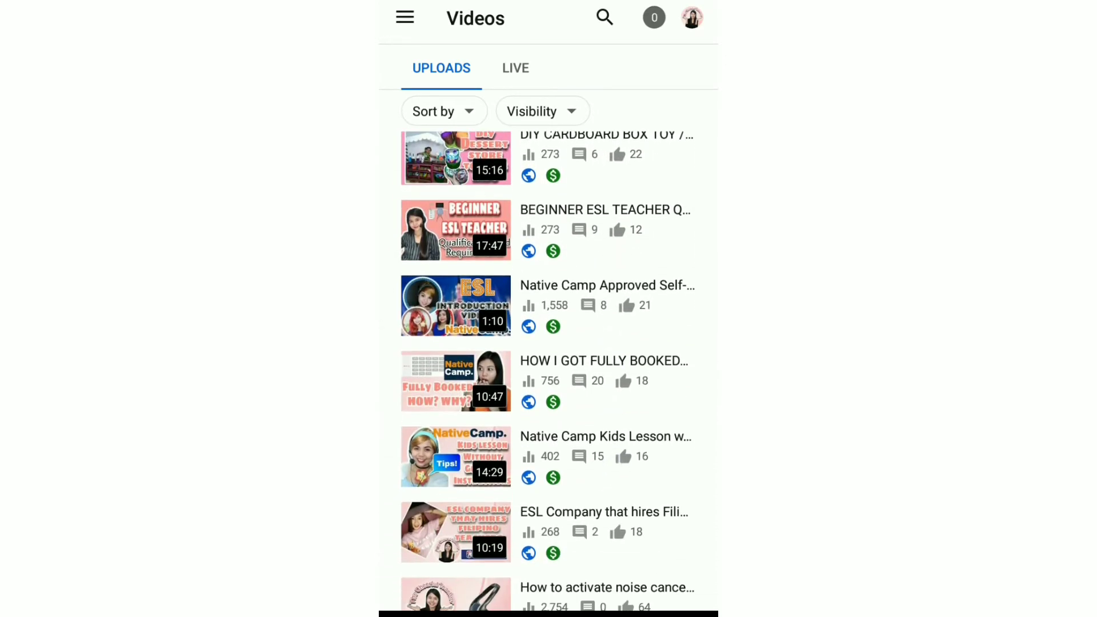
left_click(657, 306)
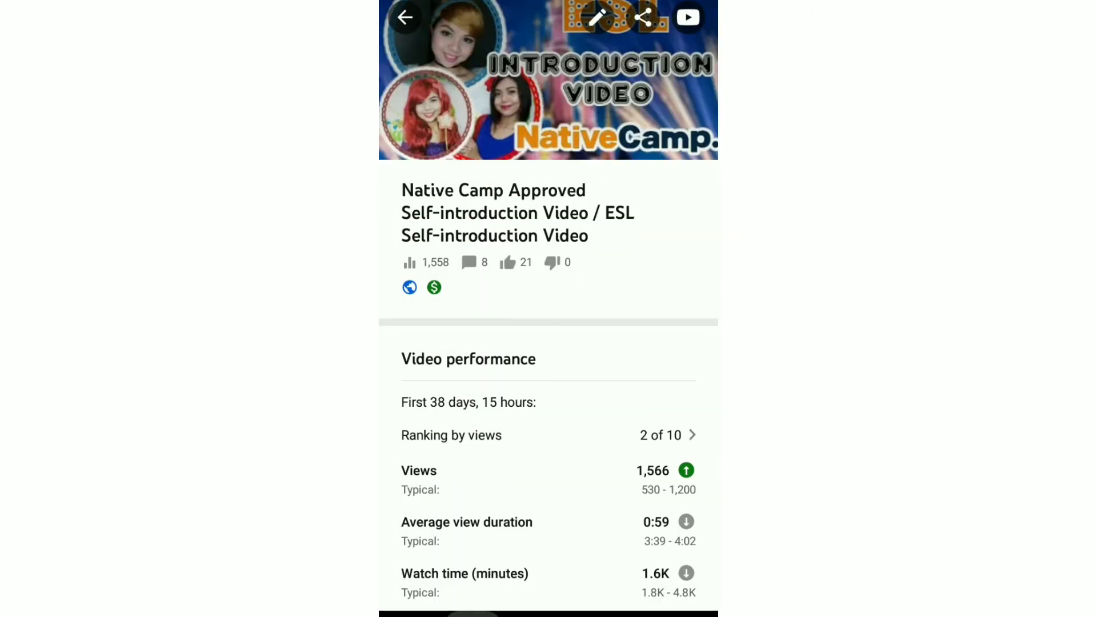
key("Escape")
Step: Scroll down and open the Advice to New Online ESL Teachers video to check its new thumbnail
scroll(612, 455, "down", 5)
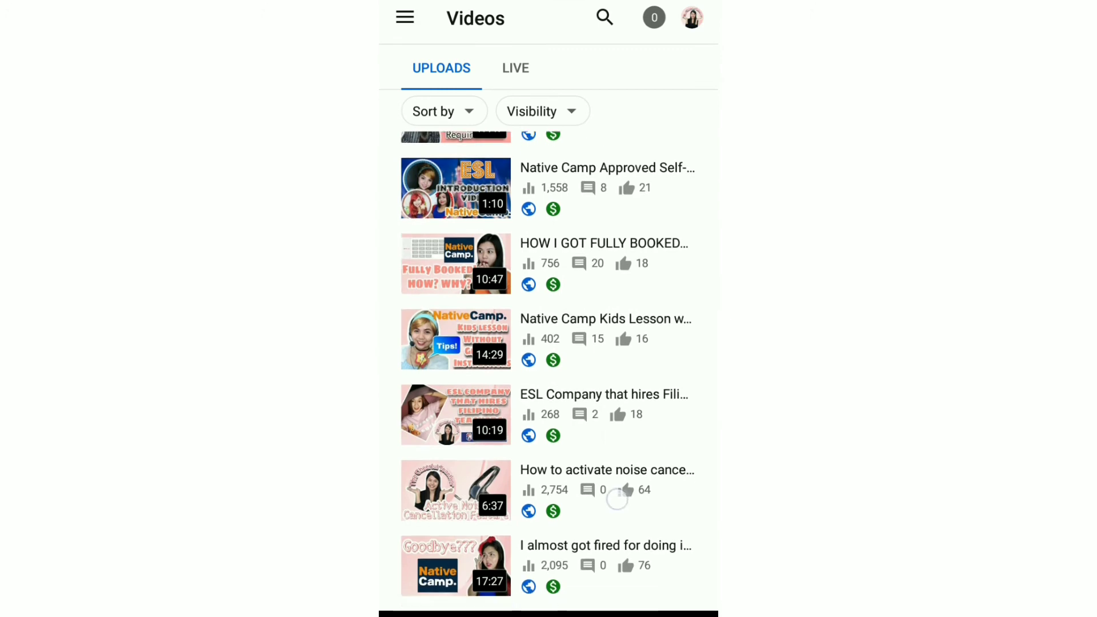
scroll(611, 472, "down", 10)
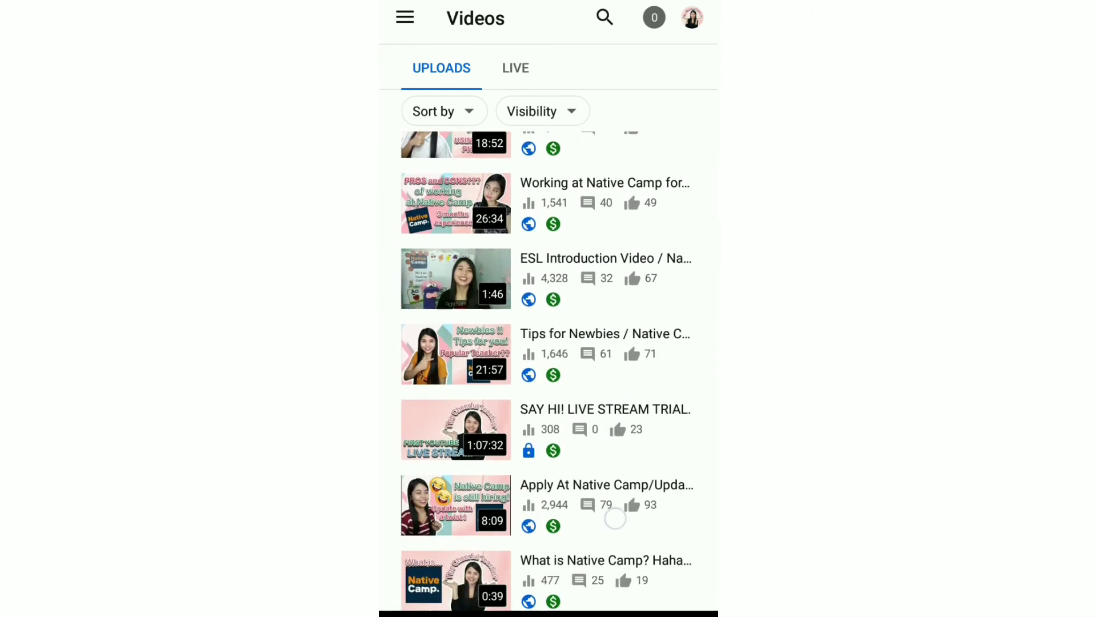
scroll(608, 474, "down", 10)
left_click(416, 318)
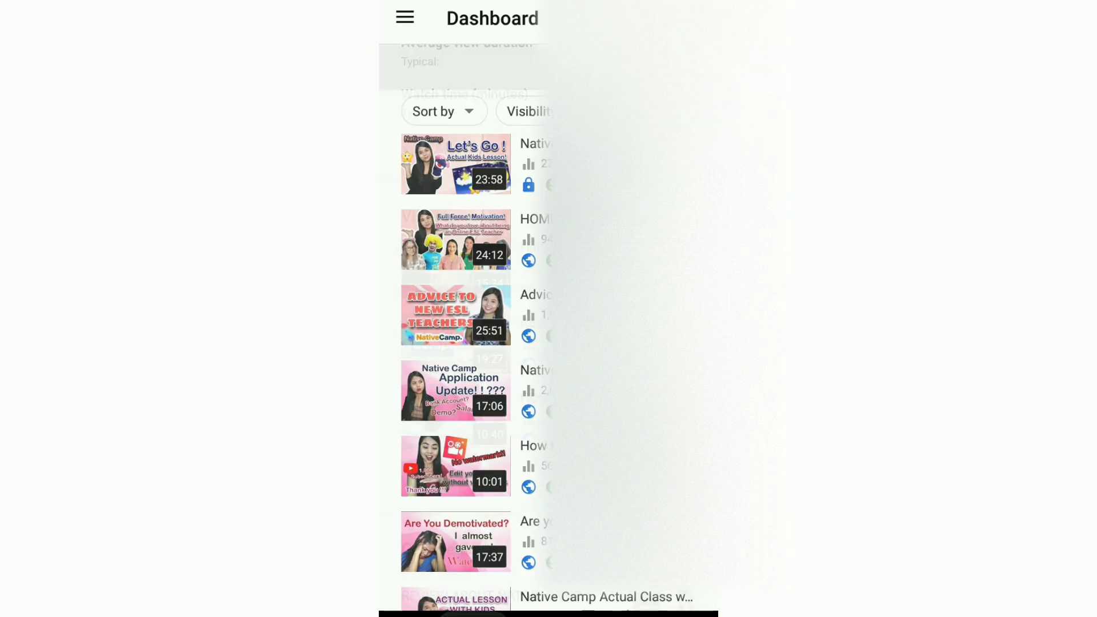
scroll(462, 320, "up", 5)
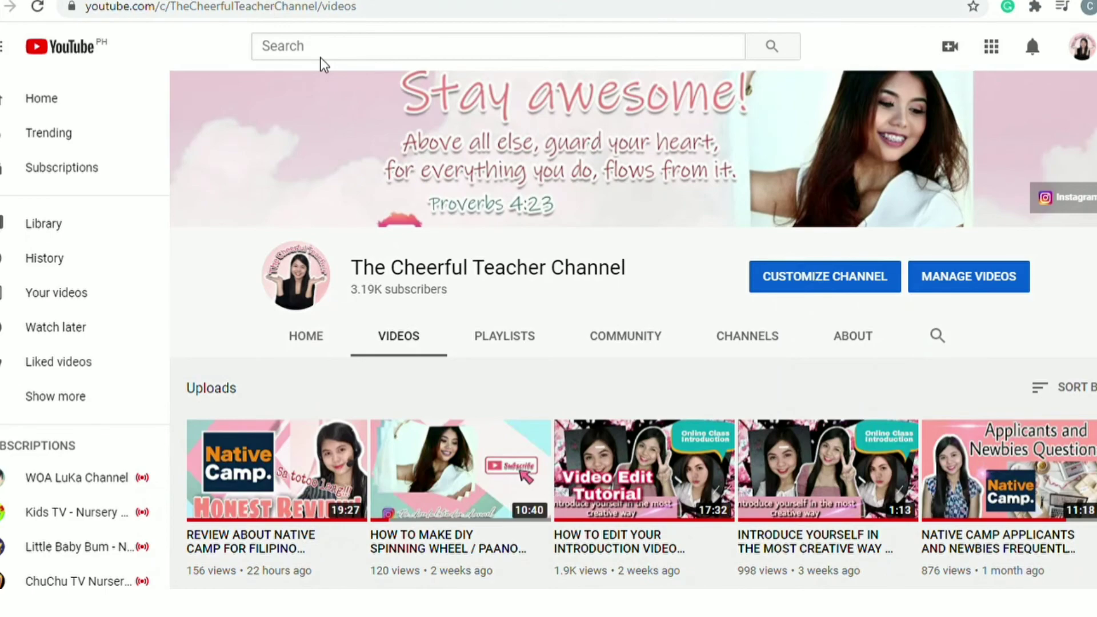
scroll(533, 227, "down", 5)
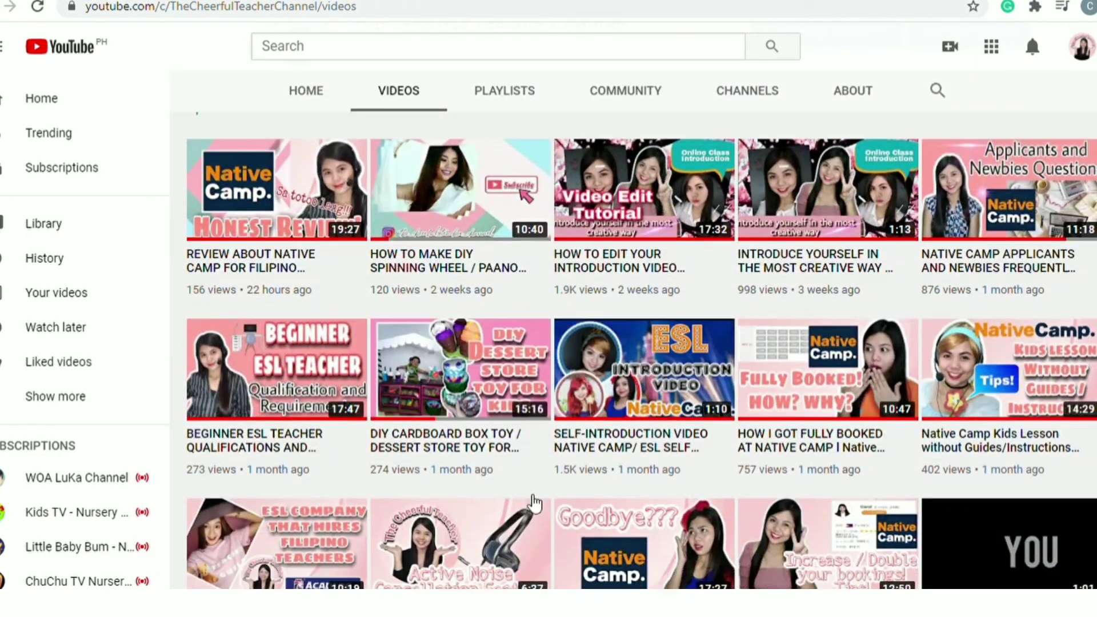
scroll(531, 451, "down", 9)
scroll(526, 446, "down", 5)
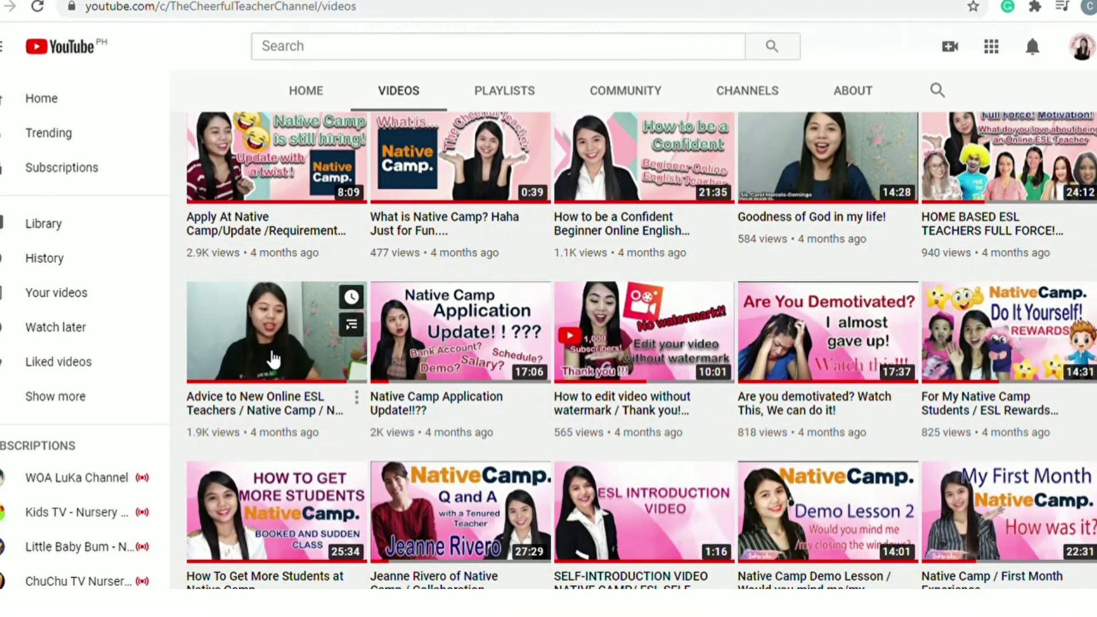
scroll(457, 360, "down", 6)
scroll(654, 346, "up", 10)
scroll(653, 346, "up", 5)
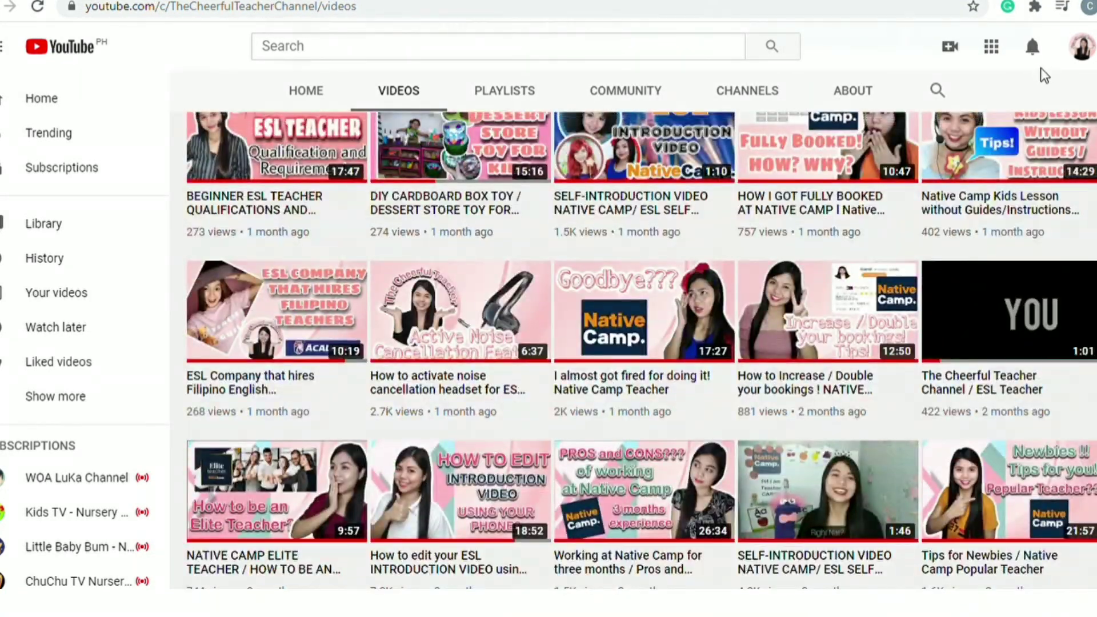
scroll(1041, 68, "up", 9)
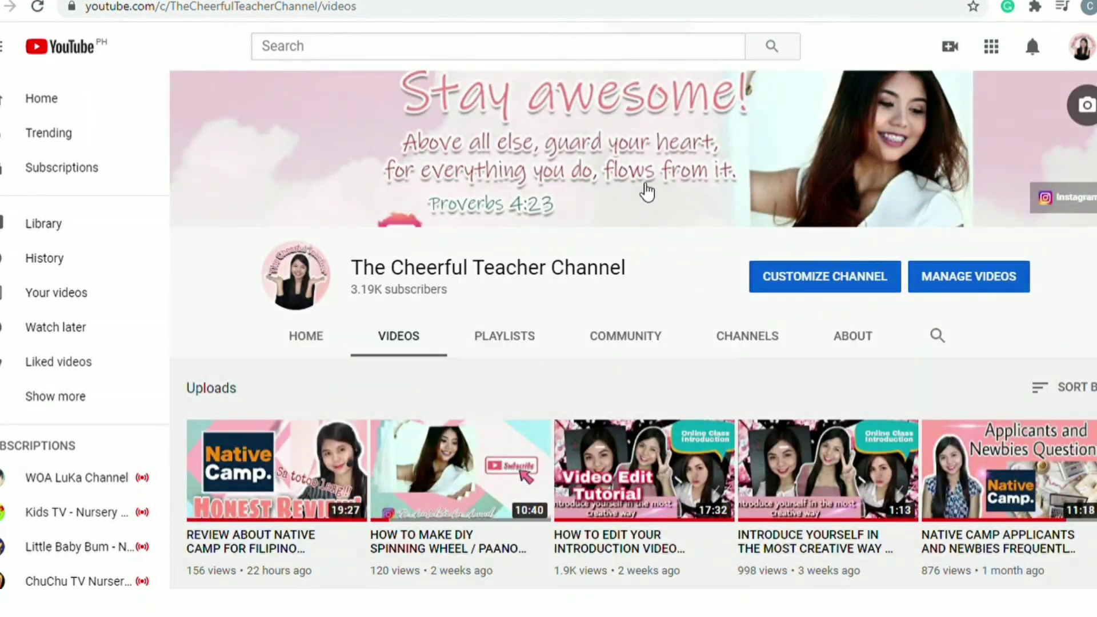